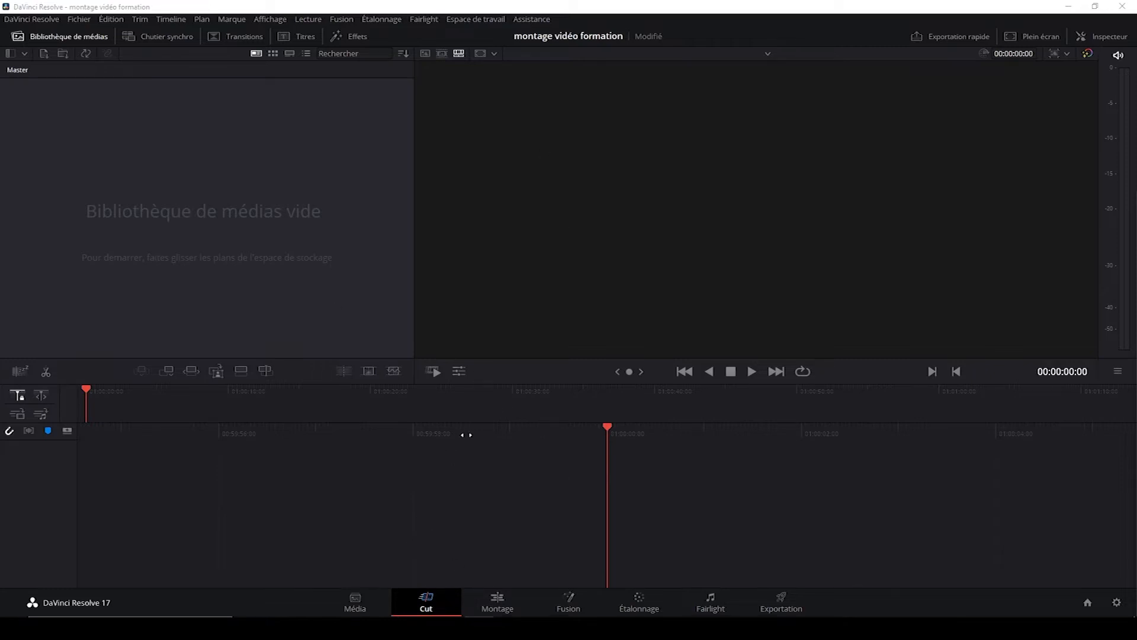
# Look through the Média, Montage, Fusion, Étalonnage, Fairlight and Exportation workspaces, collapsing the effects toolbox (Boîte à outils) in Montage.
pyautogui.click(353, 599)
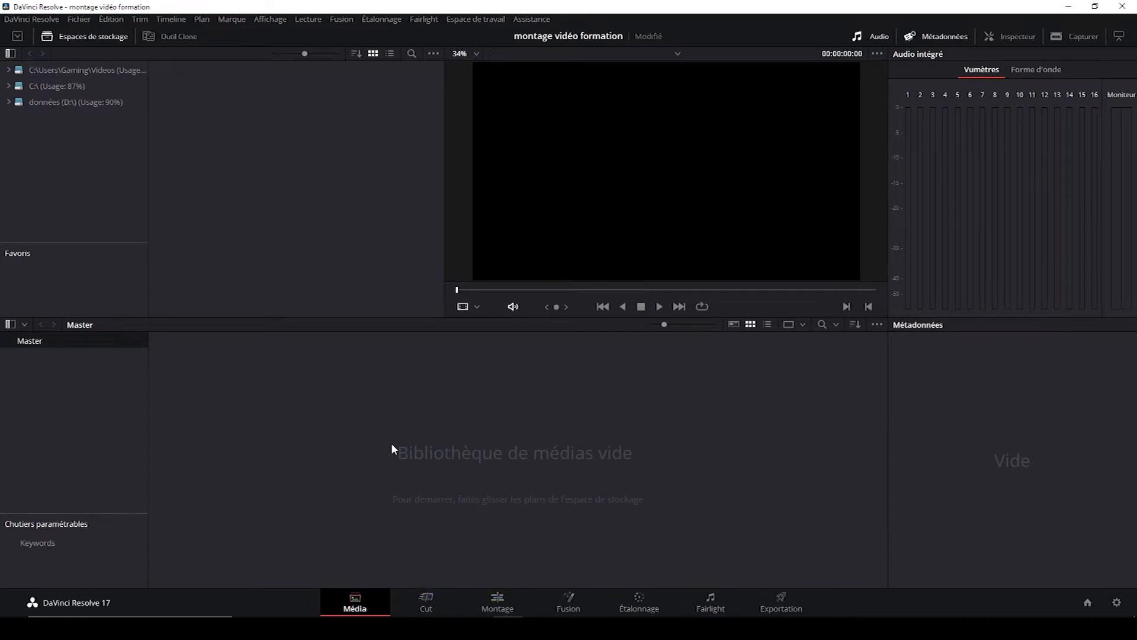
pyautogui.click(492, 602)
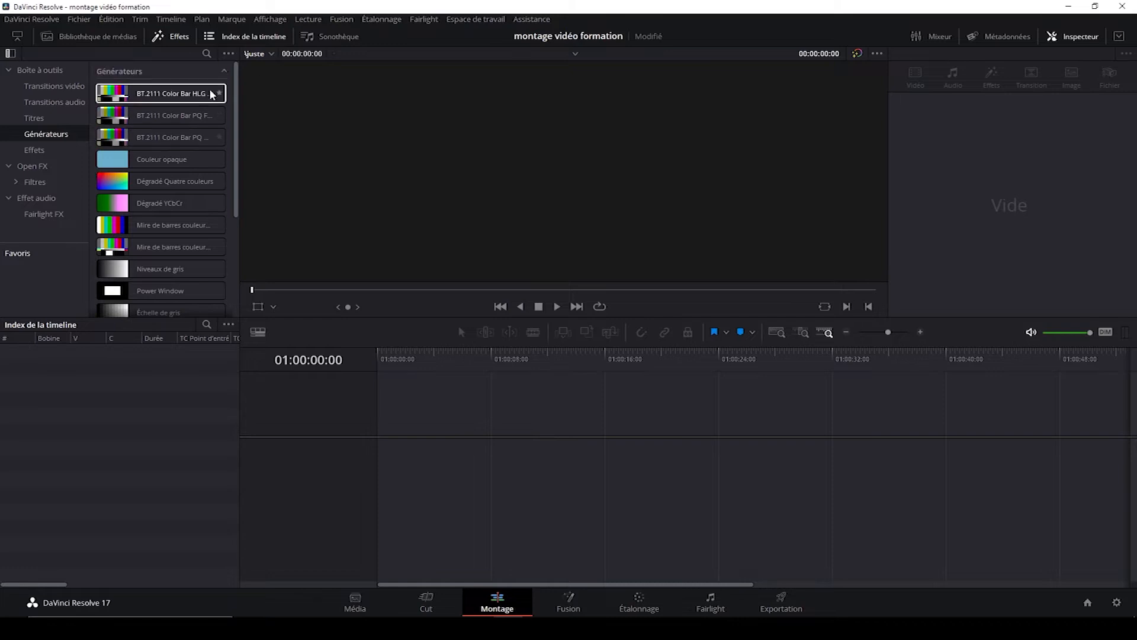
pyautogui.click(12, 70)
pyautogui.click(7, 71)
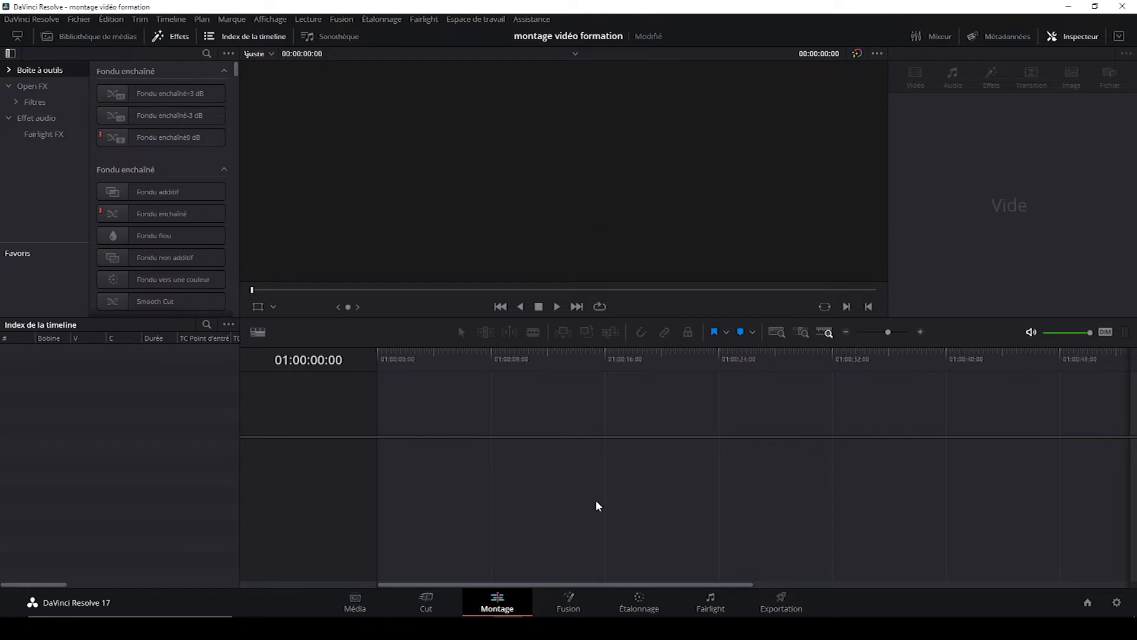
pyautogui.click(569, 600)
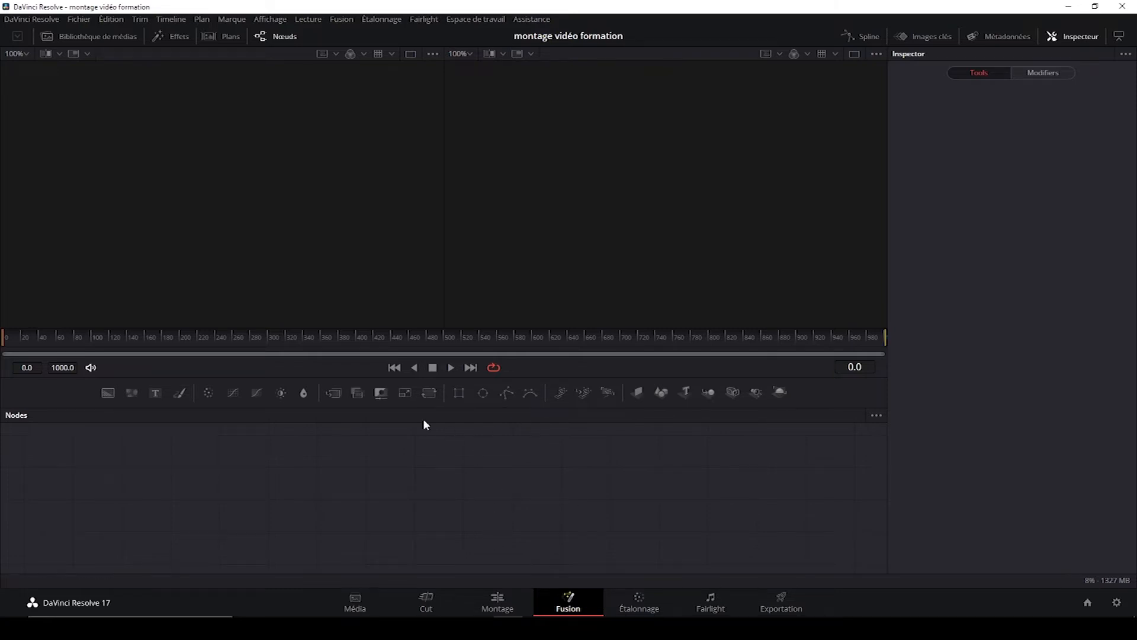
pyautogui.click(641, 602)
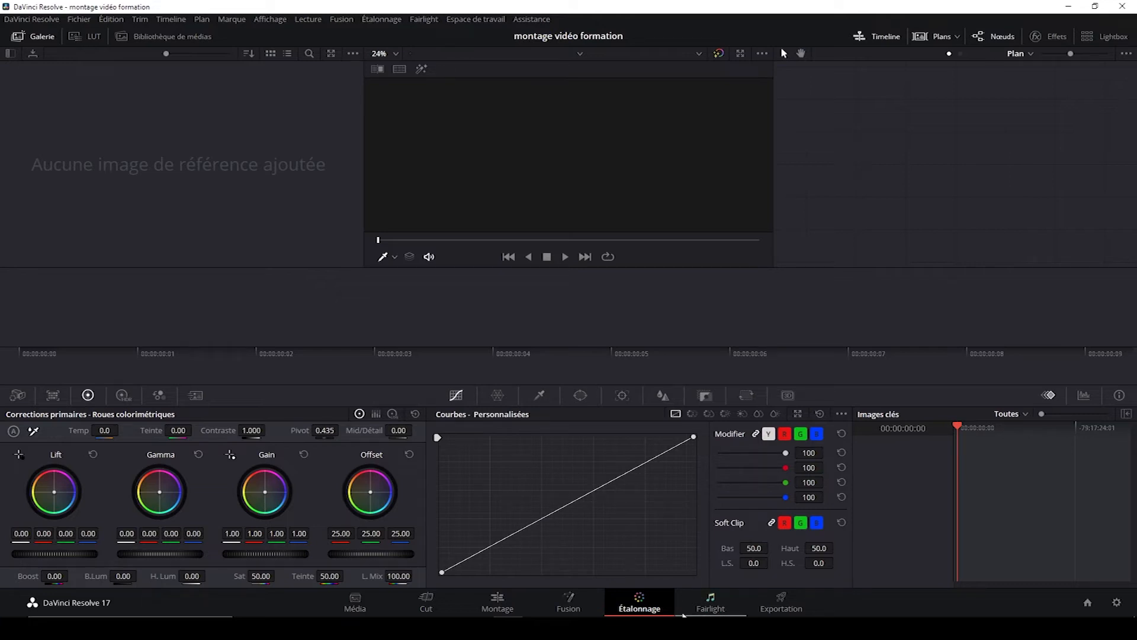
pyautogui.click(725, 603)
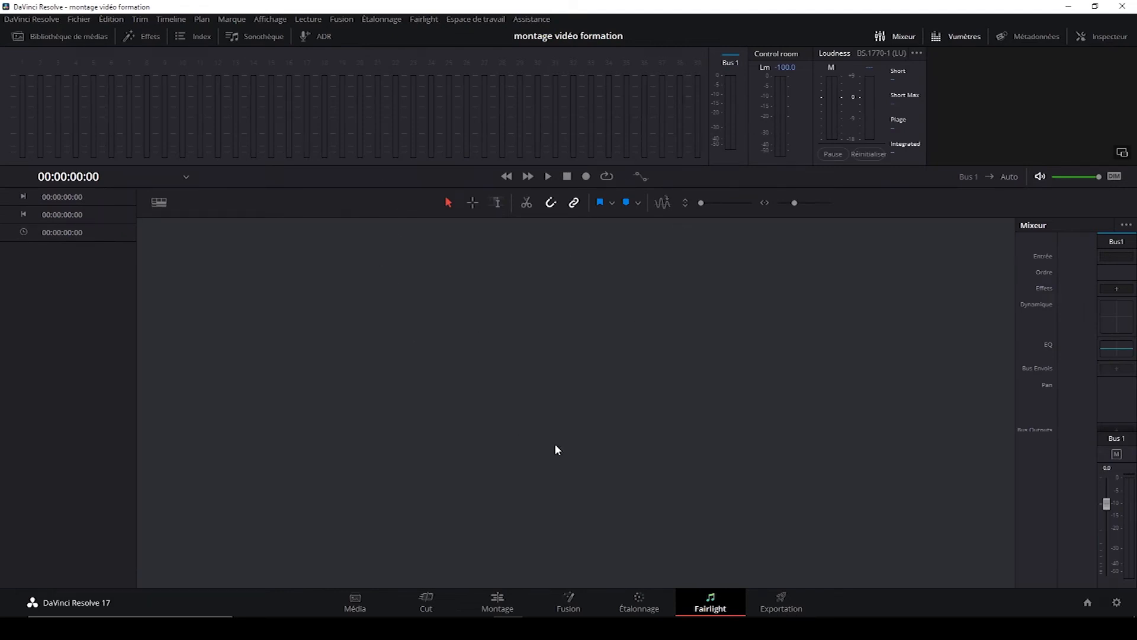
pyautogui.click(785, 609)
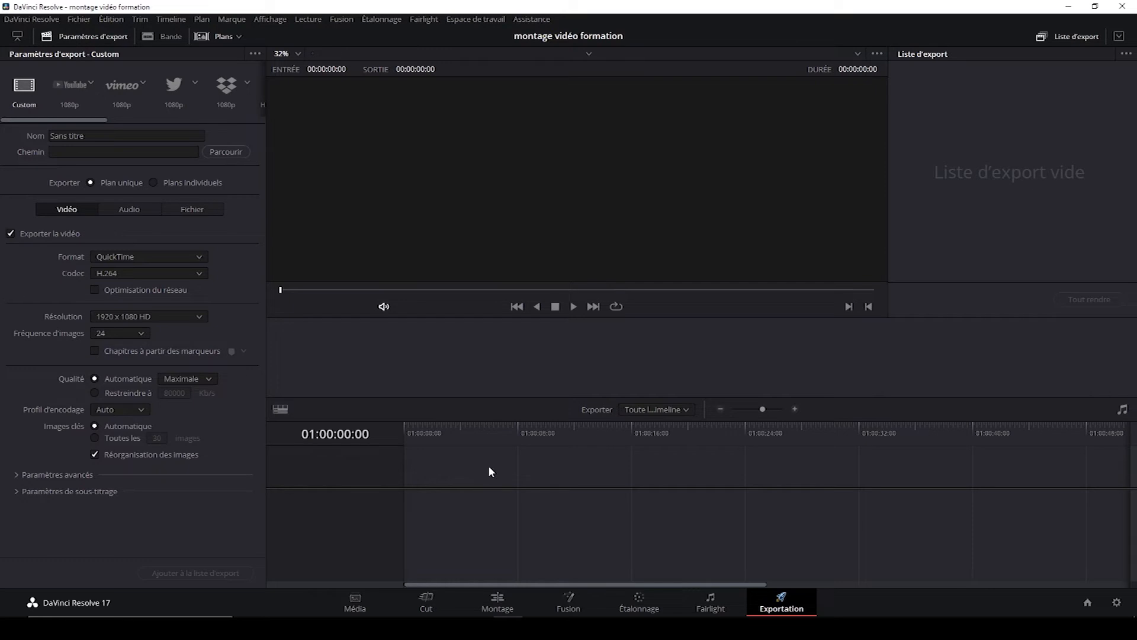
# In the Média workspace, browse drive C: through Users, Gaming and Videos to the resolve formation folder.
pyautogui.click(355, 604)
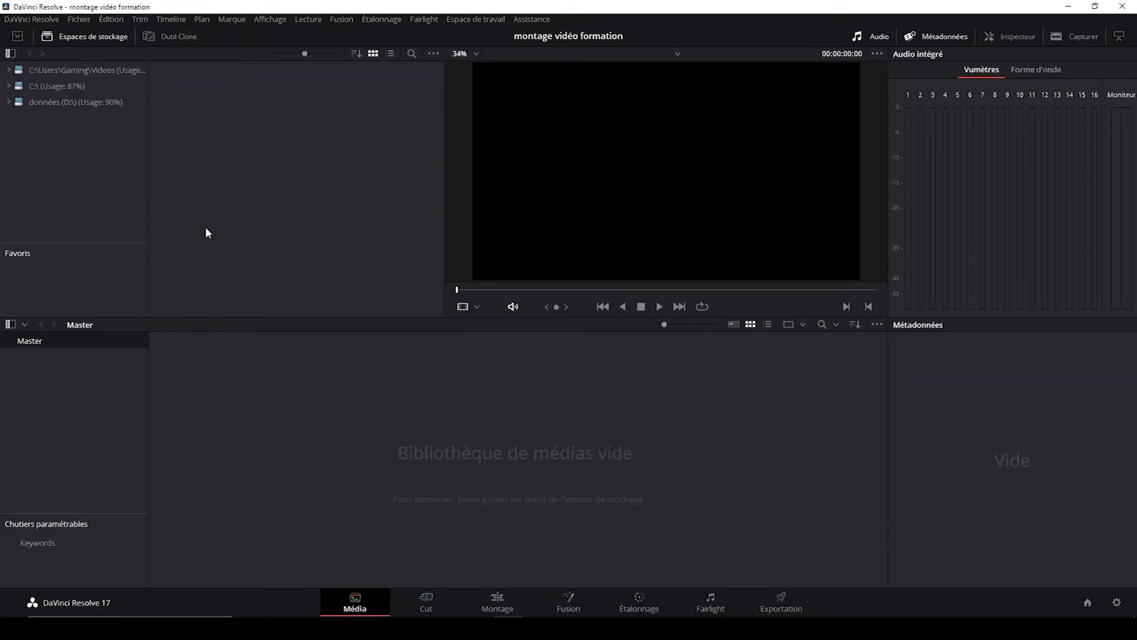
pyautogui.click(8, 87)
pyautogui.scroll(-3, 48, 186)
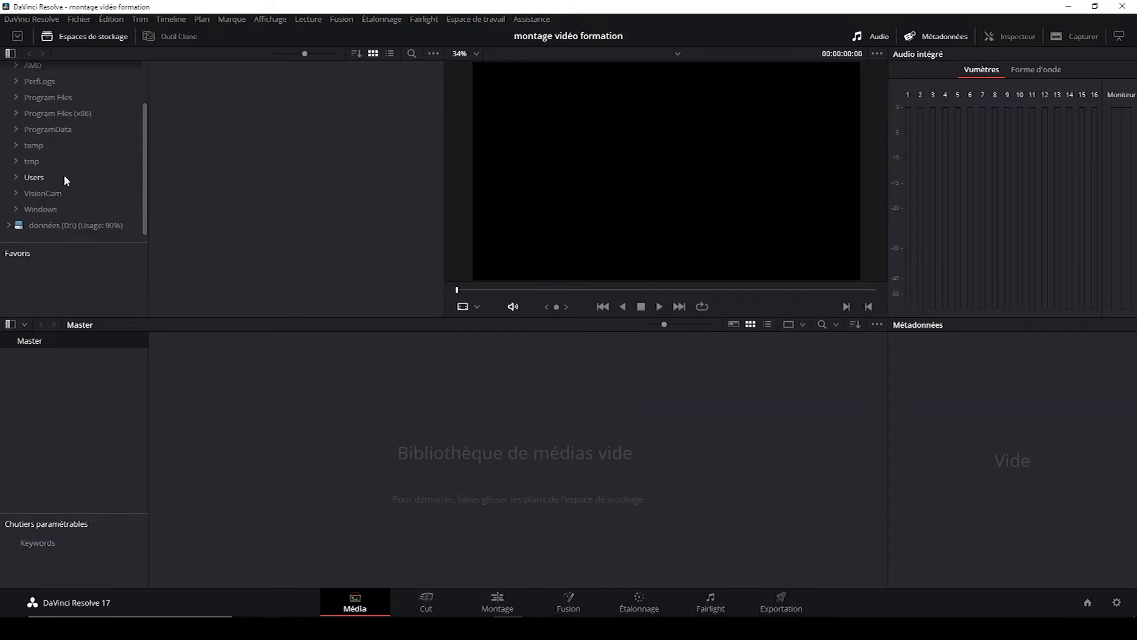
pyautogui.click(16, 178)
pyautogui.scroll(-3, 71, 188)
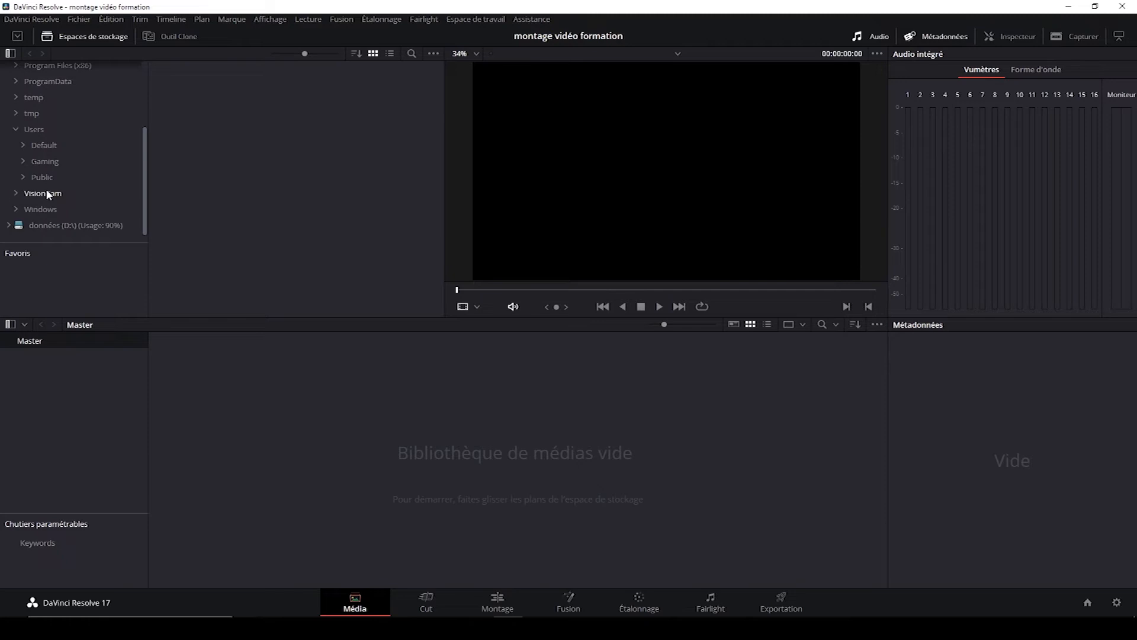
pyautogui.click(24, 159)
pyautogui.scroll(-3, 44, 180)
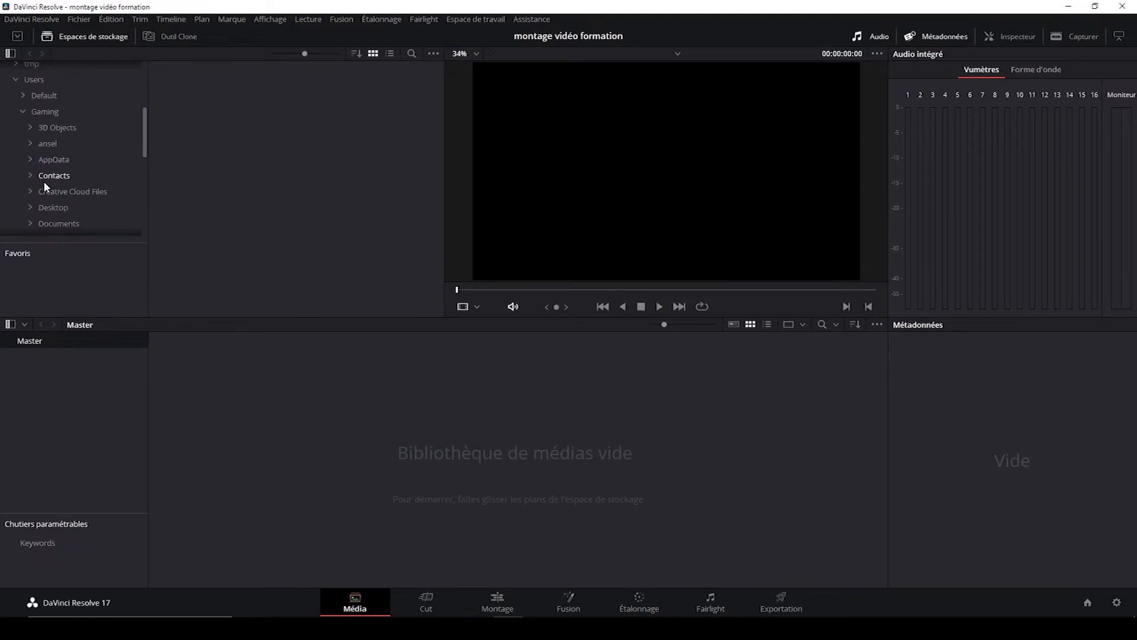
pyautogui.scroll(-4, 69, 201)
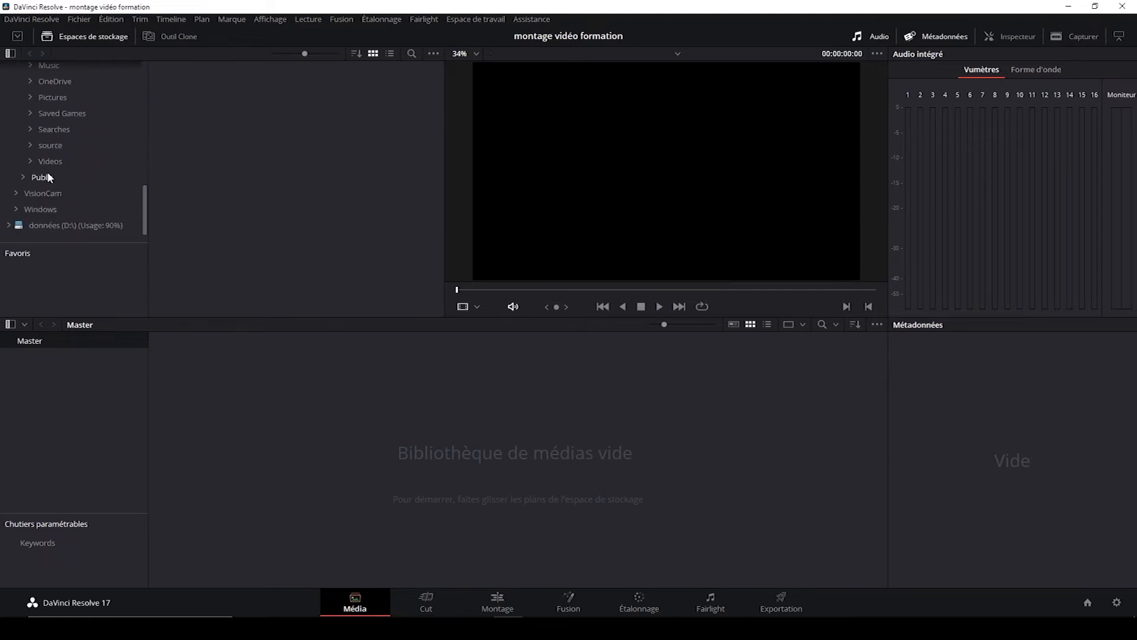
pyautogui.click(30, 160)
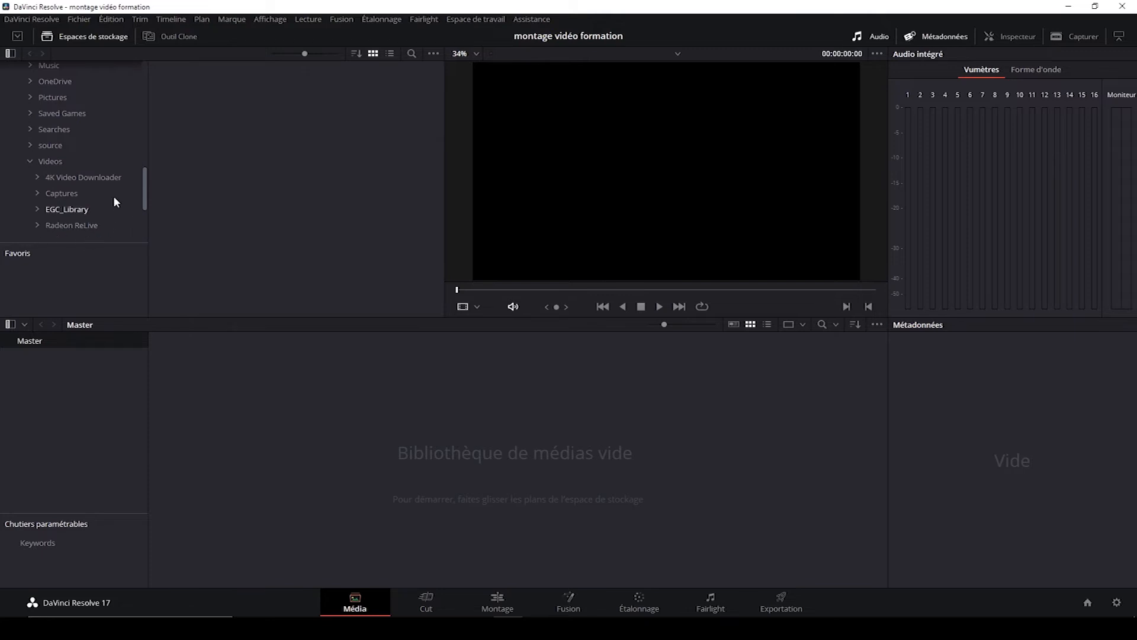
pyautogui.scroll(-2, 101, 200)
pyautogui.click(77, 167)
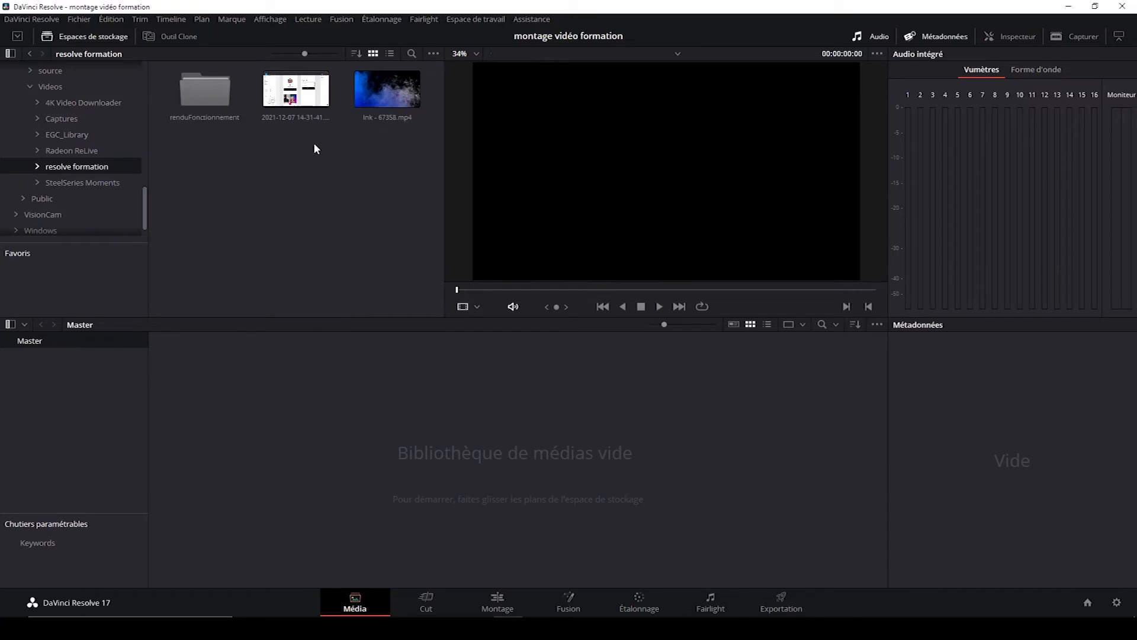
pyautogui.click(315, 108)
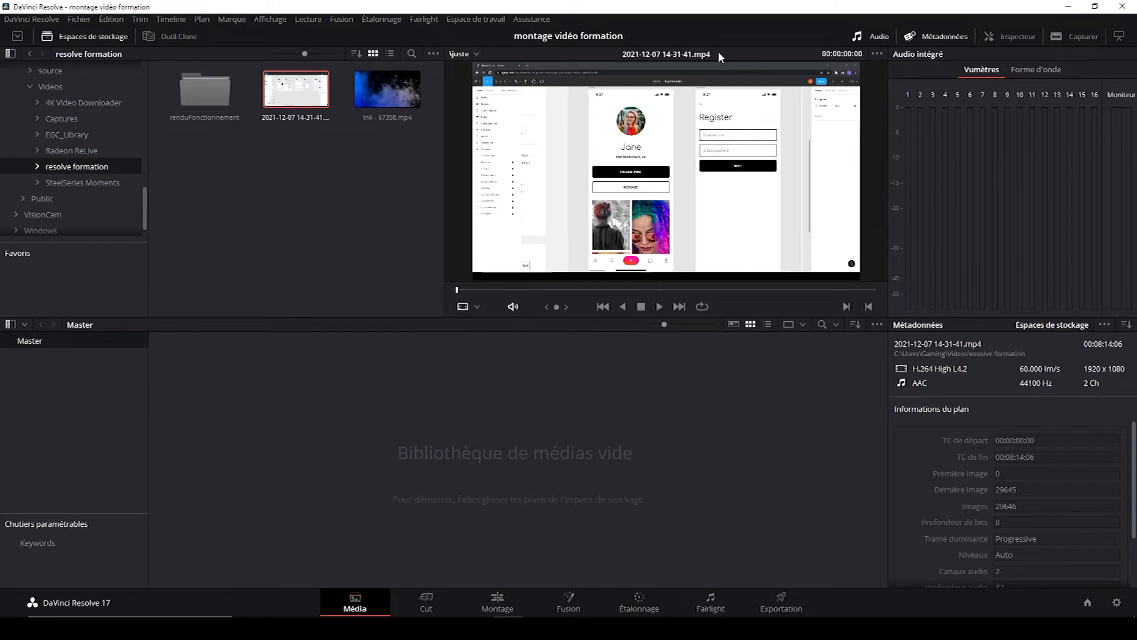
pyautogui.click(388, 90)
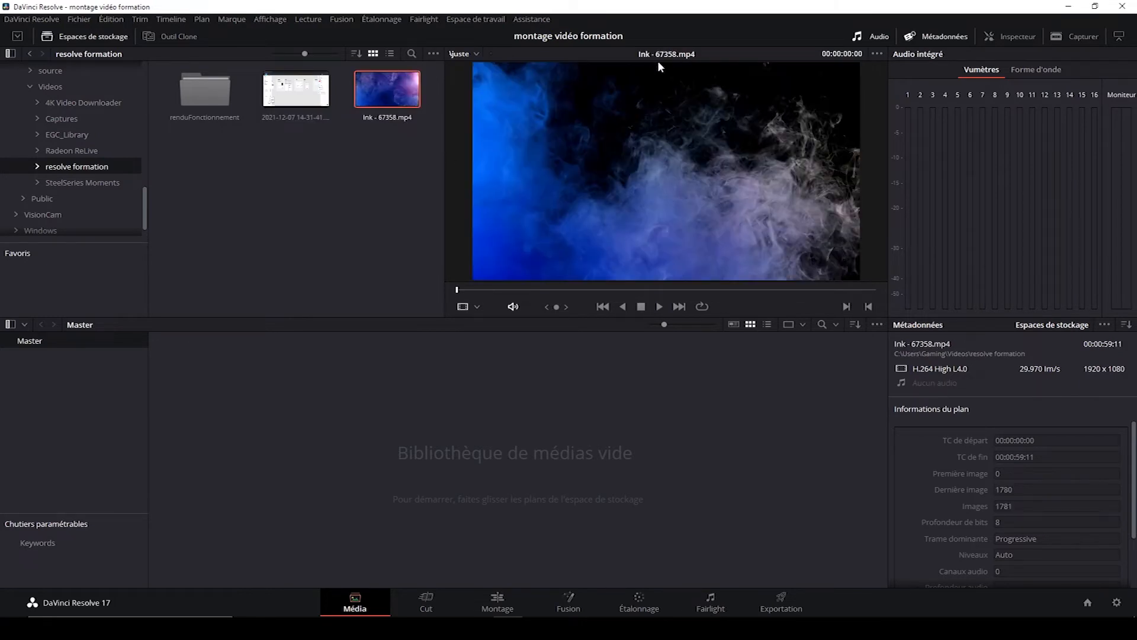
pyautogui.click(207, 87)
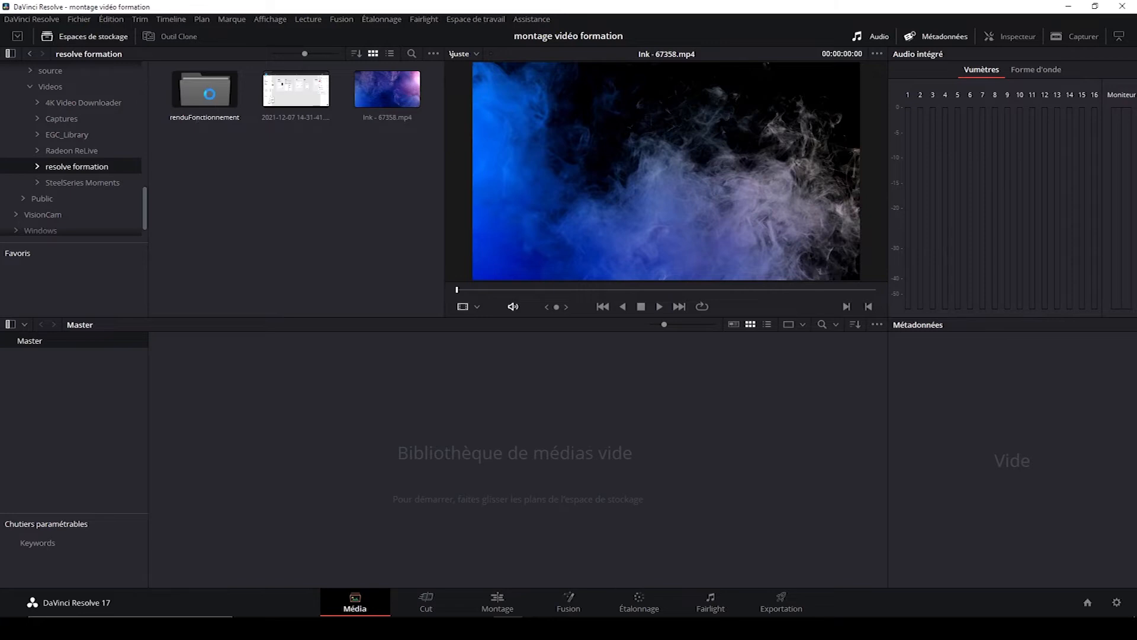
pyautogui.doubleClick(209, 93)
pyautogui.click(308, 86)
pyautogui.click(394, 83)
pyautogui.click(230, 95)
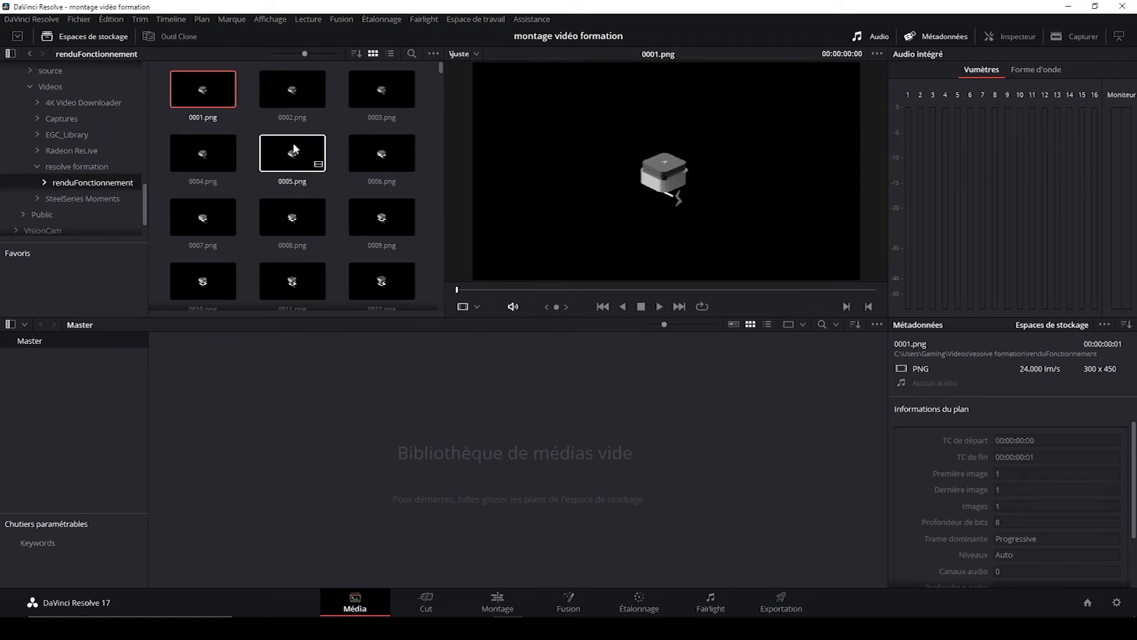
# Look through the PNG images in renduFonctionnement and preview frames 0001.png to 0003.png.
pyautogui.scroll(-9, 293, 148)
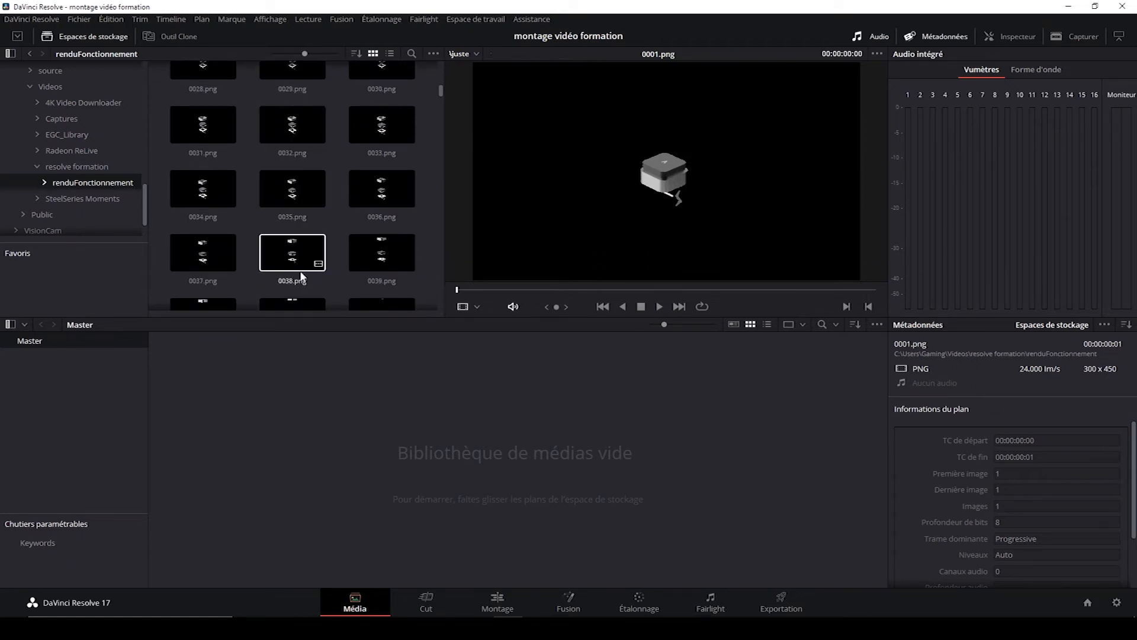
pyautogui.scroll(7, 327, 219)
pyautogui.scroll(2, 325, 207)
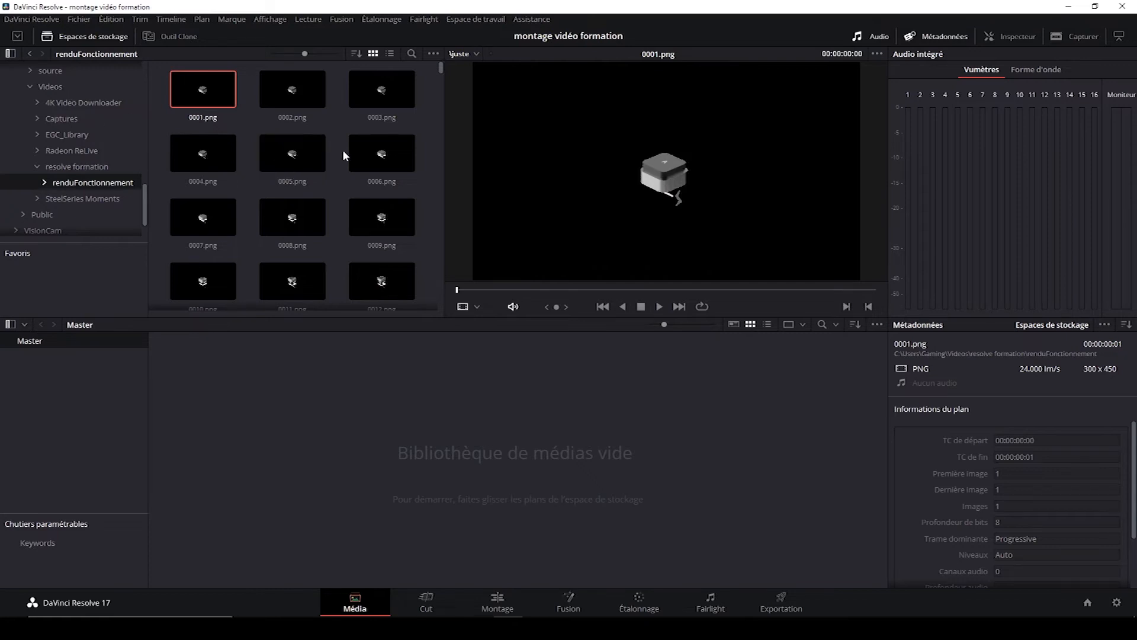
pyautogui.click(152, 126)
pyautogui.click(228, 95)
pyautogui.click(300, 92)
pyautogui.click(407, 93)
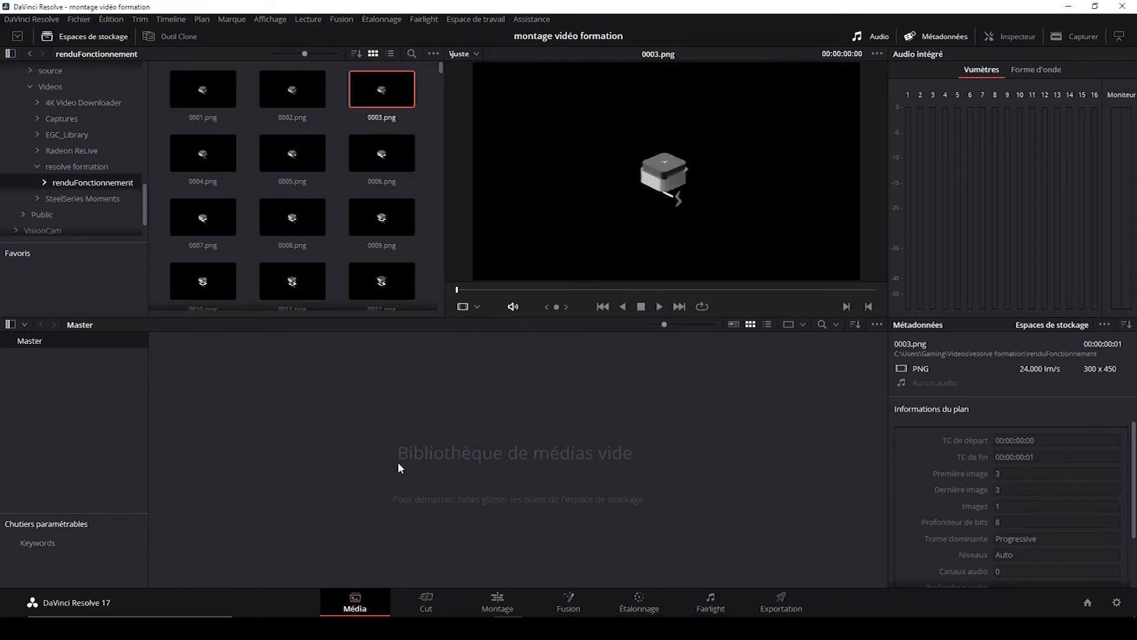
# Return to the resolve formation folder and play the beginning of Ink - 67358.mp4 in the viewer.
pyautogui.click(77, 166)
pyautogui.click(327, 93)
pyautogui.click(387, 90)
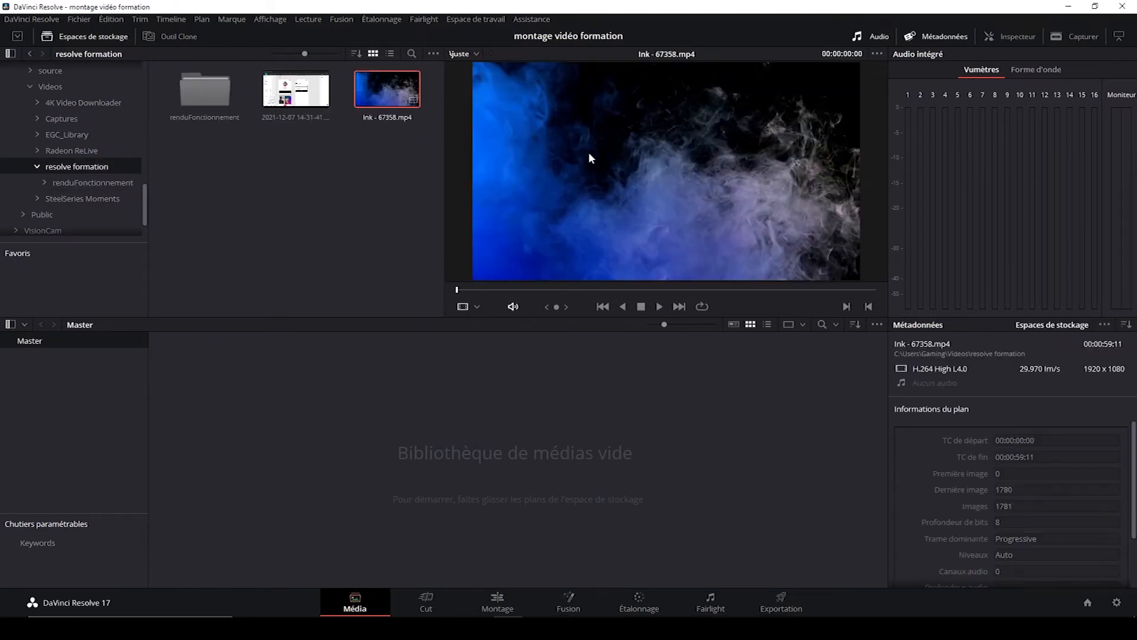
pyautogui.click(659, 307)
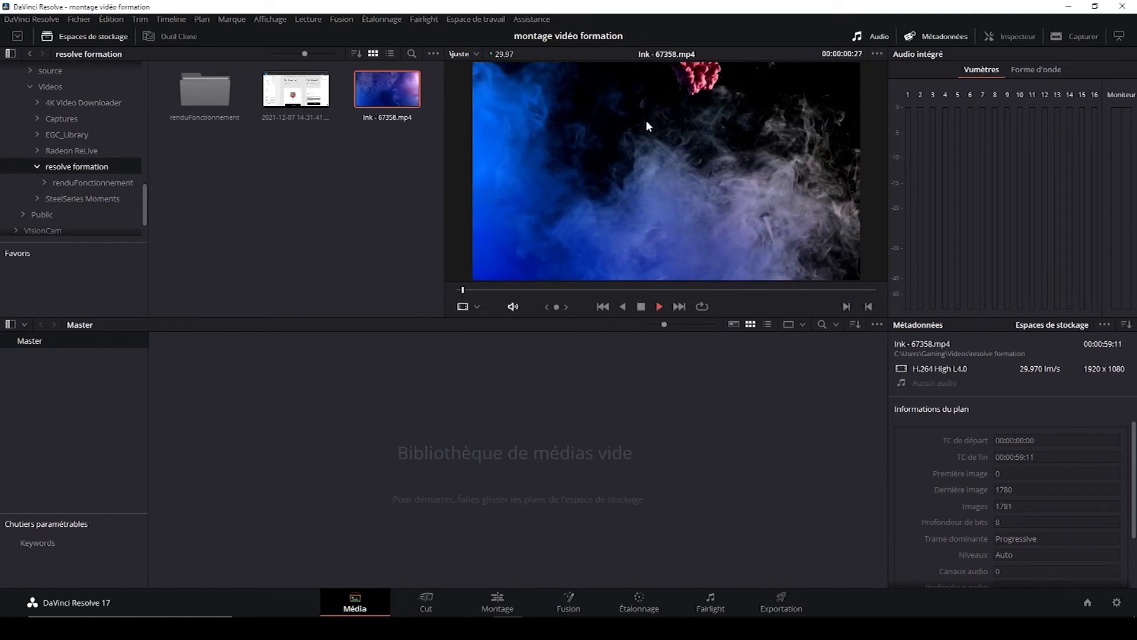
pyautogui.click(644, 306)
pyautogui.click(318, 98)
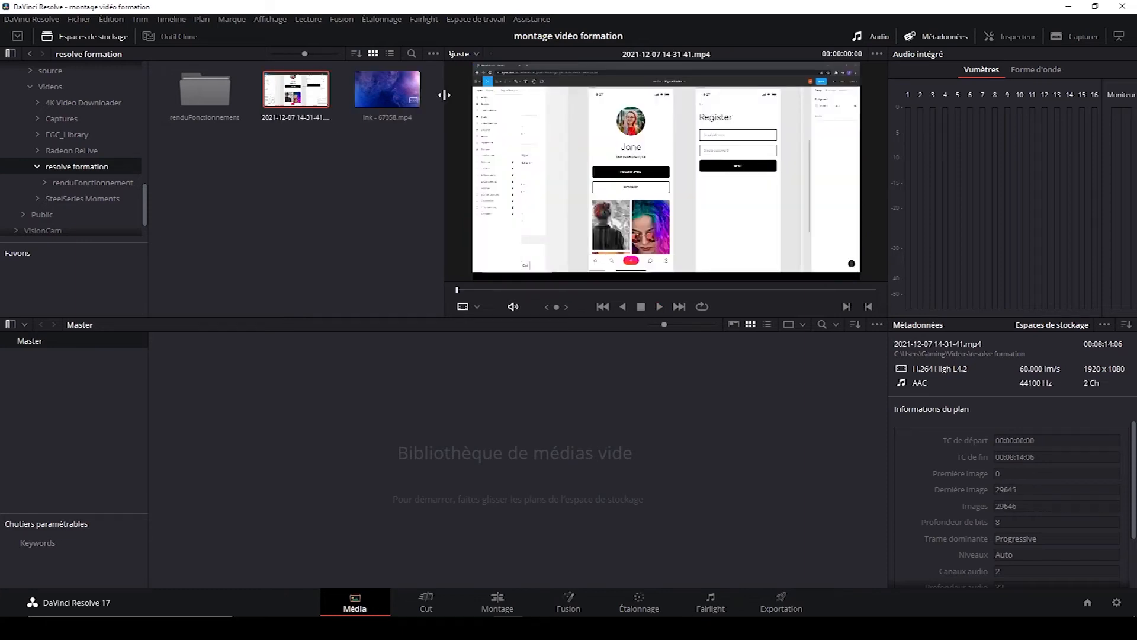
pyautogui.click(659, 305)
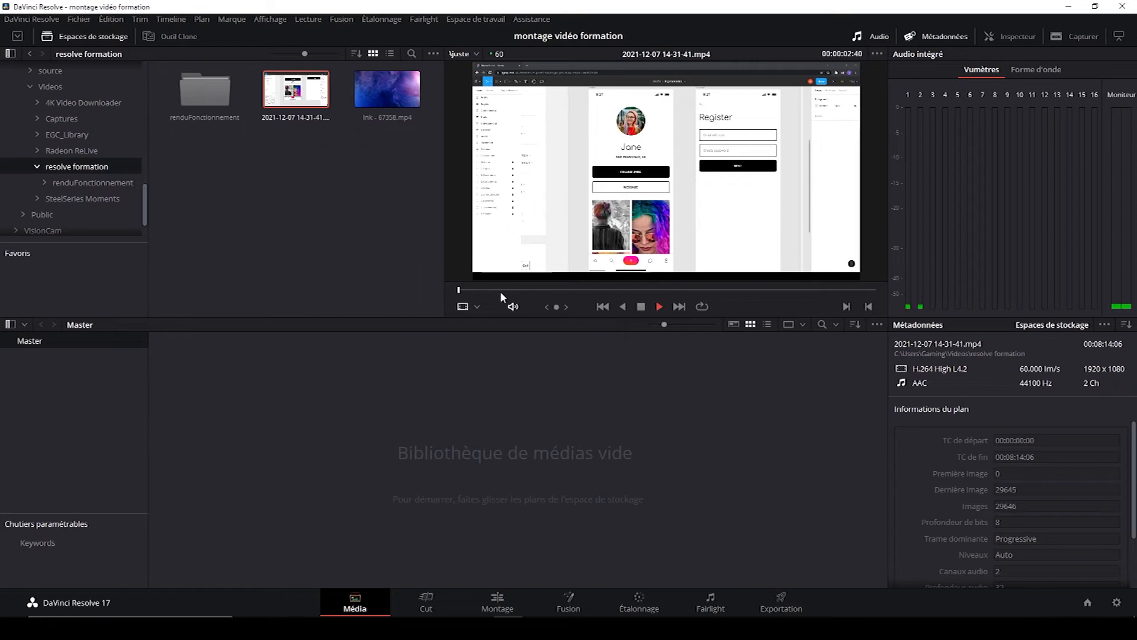
pyautogui.moveTo(504, 290); pyautogui.dragTo(616, 290)
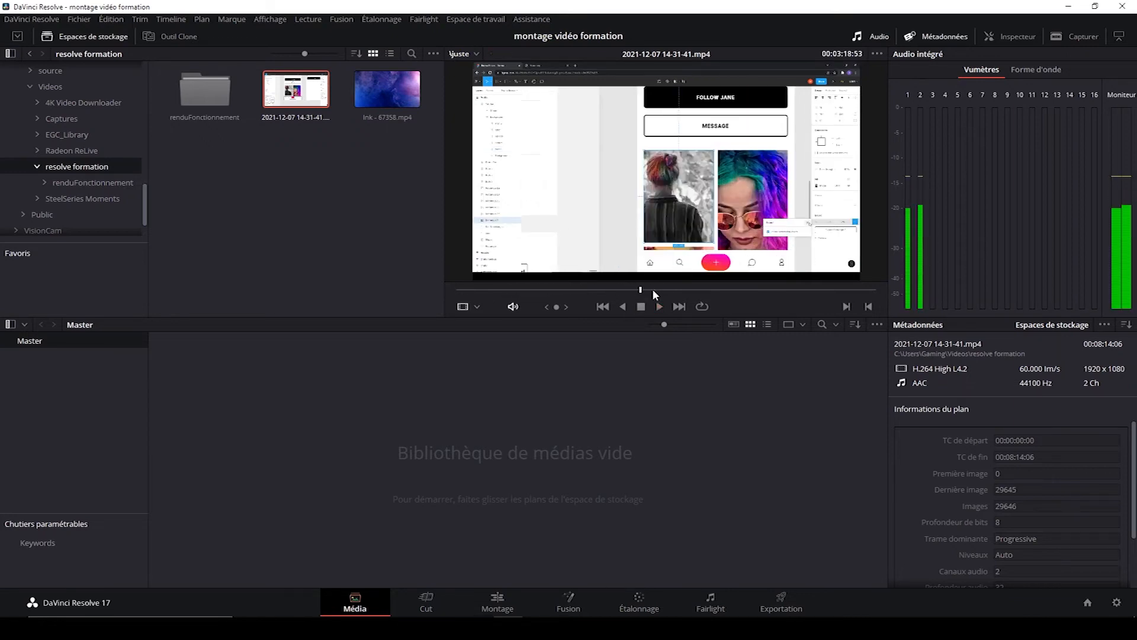
pyautogui.click(688, 289)
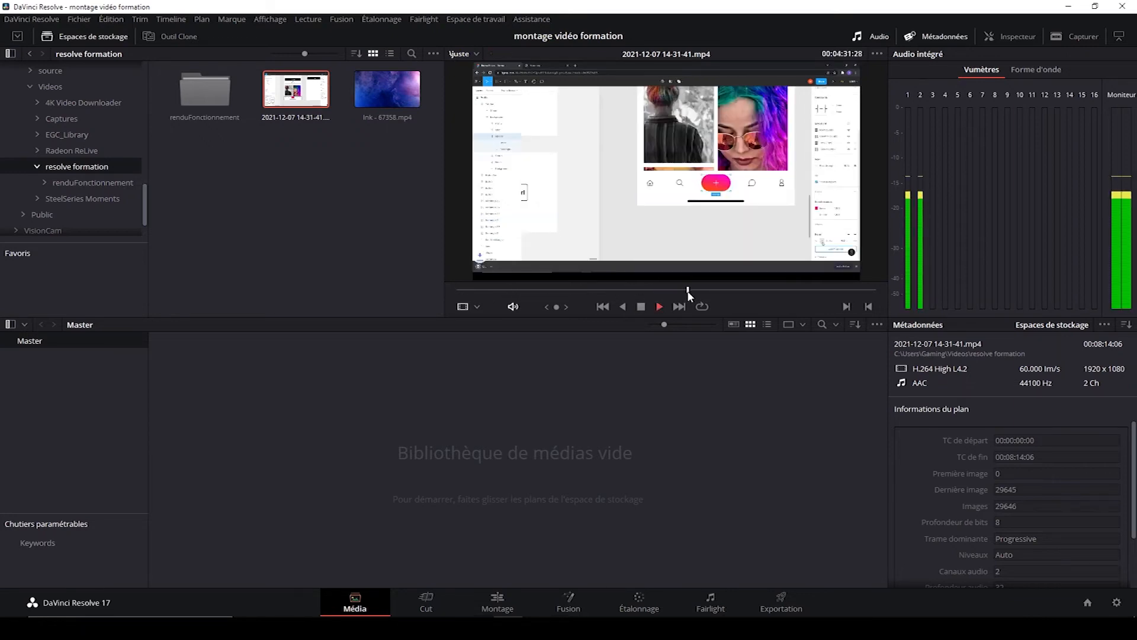
pyautogui.click(640, 308)
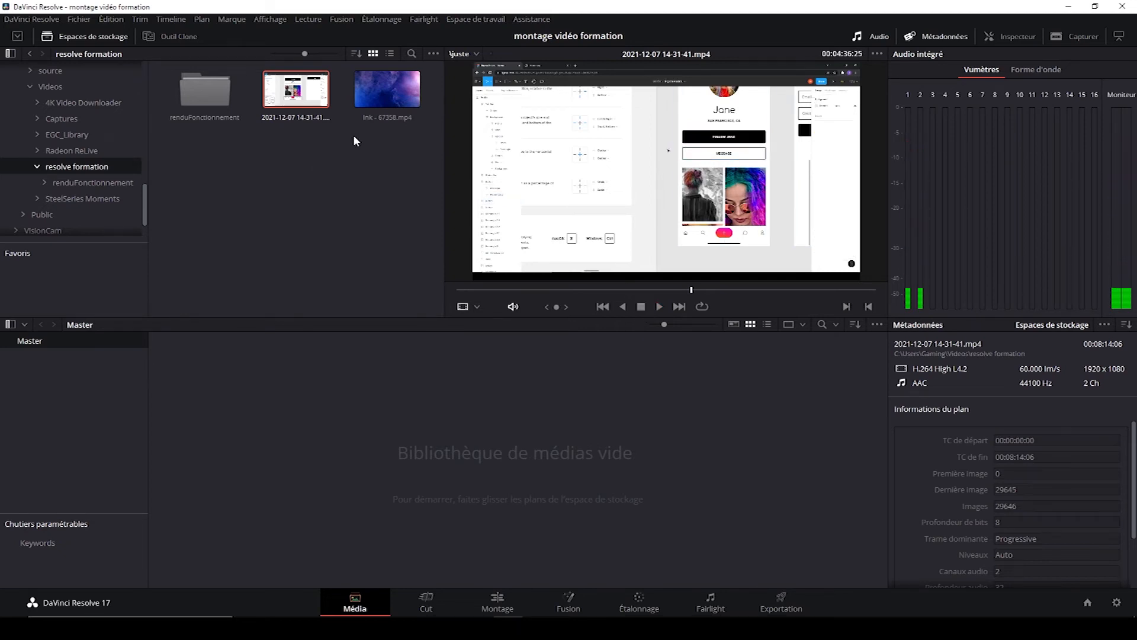
# Import Ink - 67358.mp4 into the Master bin without changing the project frame rate, and select the imported clip.
pyautogui.click(282, 187)
pyautogui.click(371, 111)
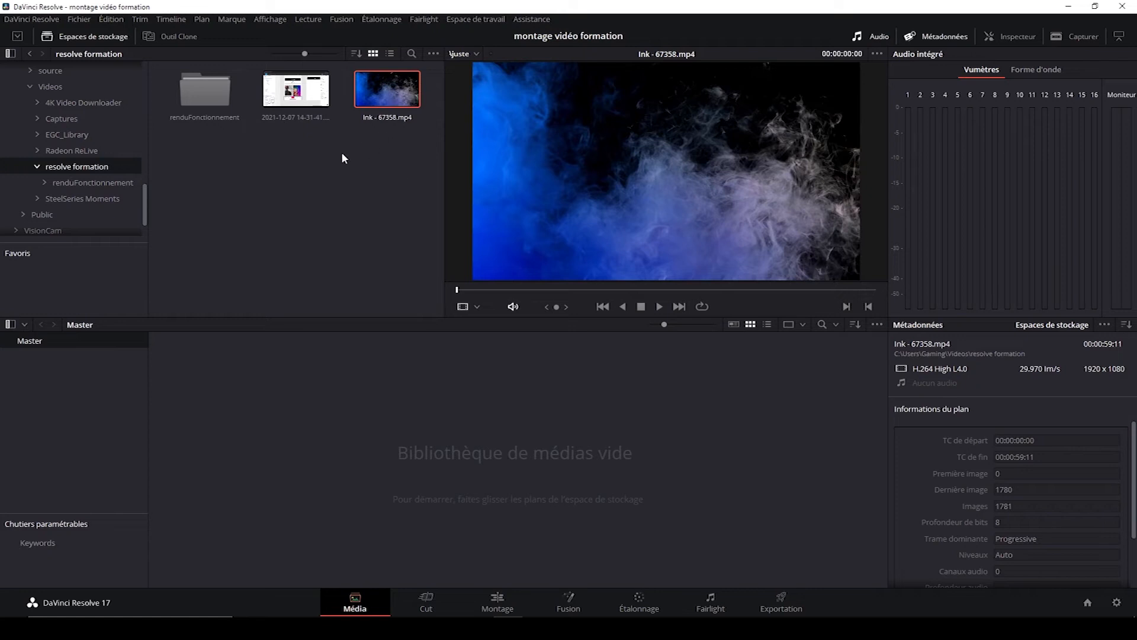
pyautogui.moveTo(392, 90)
pyautogui.mouseDown()
pyautogui.moveTo(340, 357)
pyautogui.moveTo(478, 439)
pyautogui.moveTo(420, 468)
pyautogui.mouseUp()
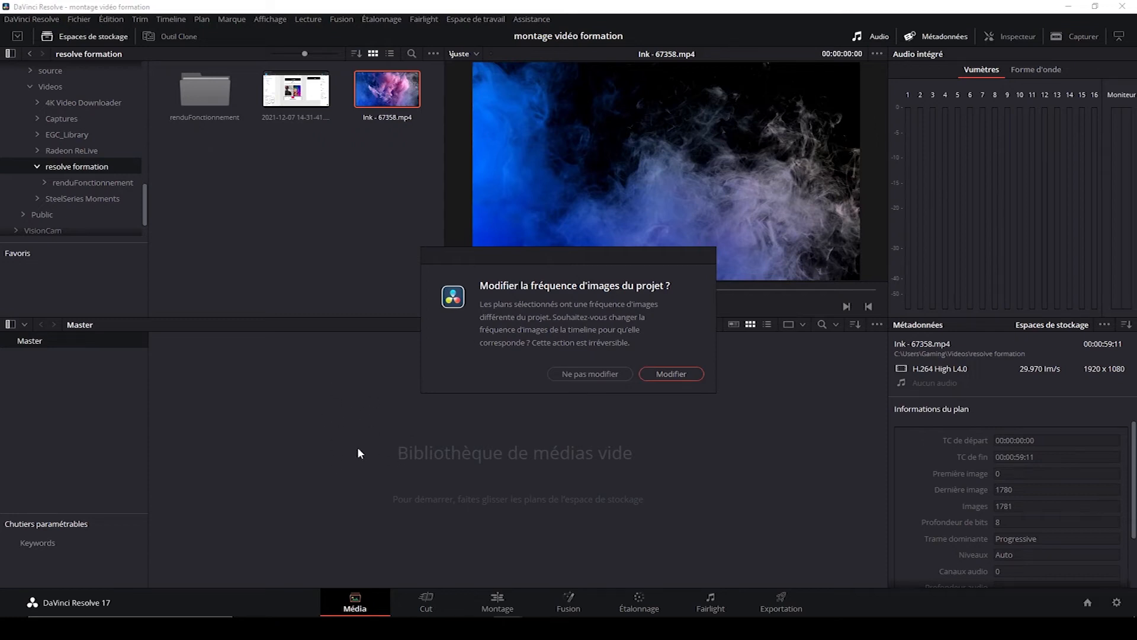
pyautogui.click(584, 373)
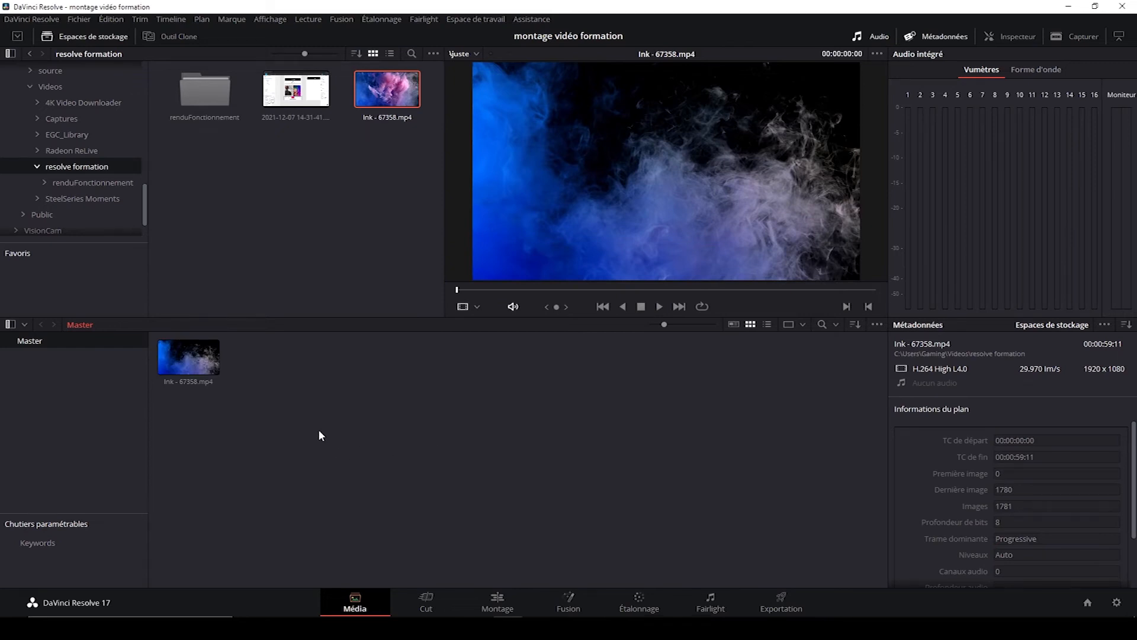
pyautogui.click(195, 358)
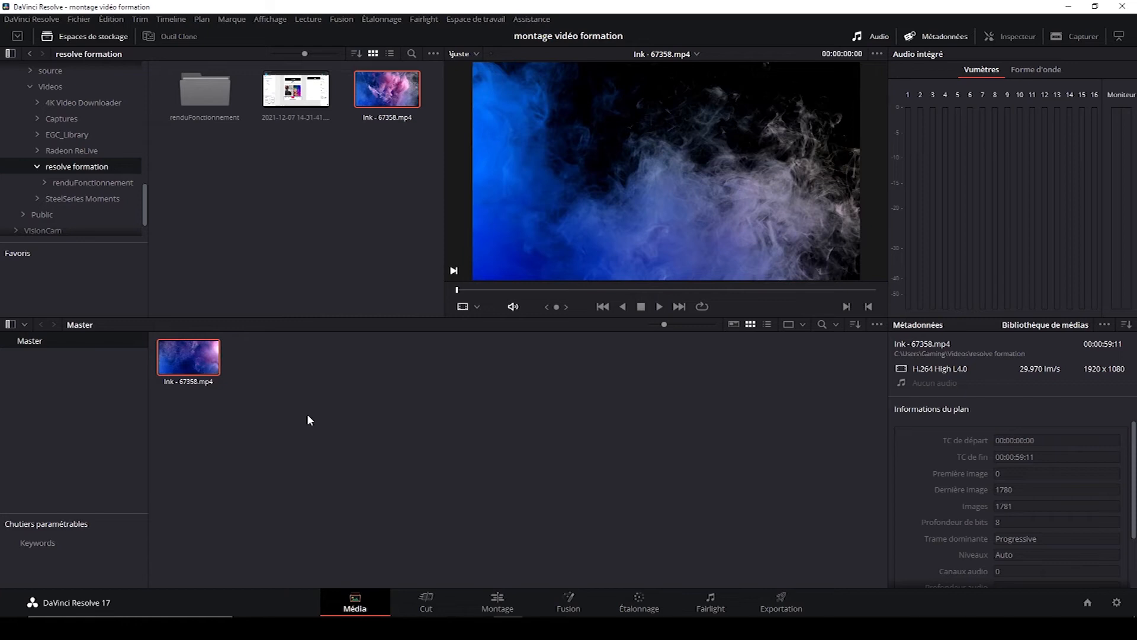
pyautogui.moveTo(294, 90); pyautogui.dragTo(305, 385)
pyautogui.click(188, 357)
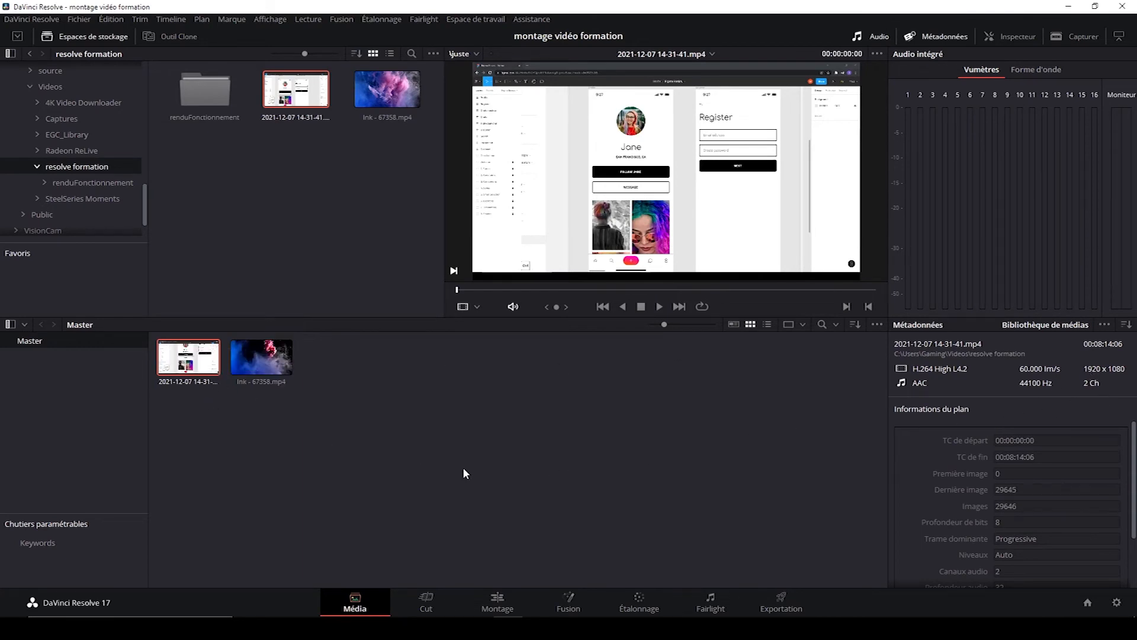
pyautogui.click(501, 474)
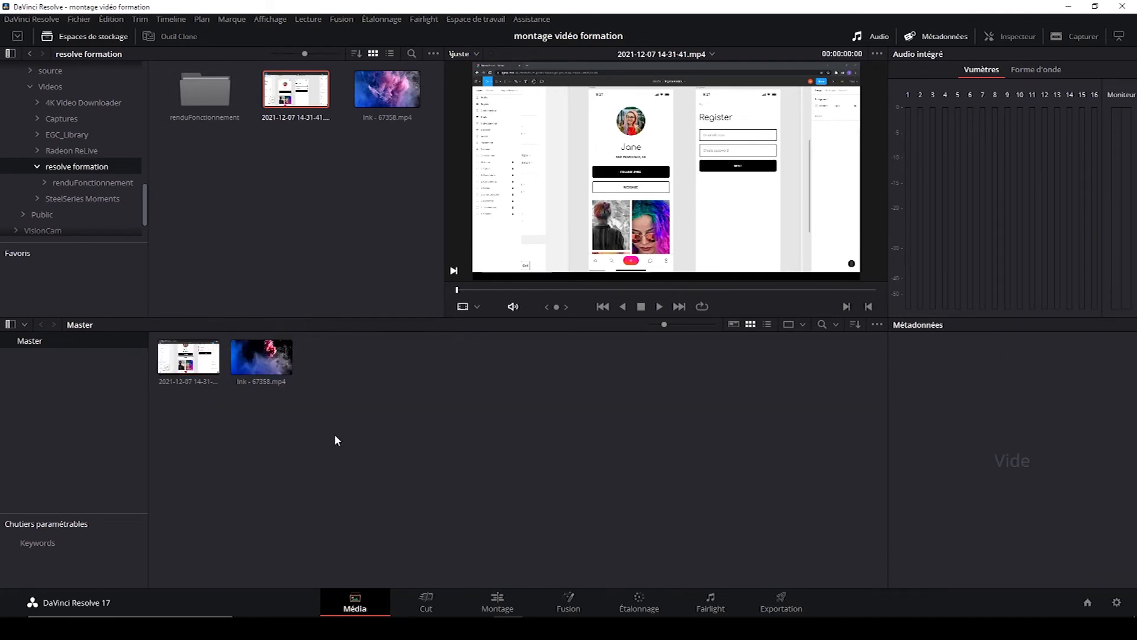
# Check the project settings for timeline format and frame rate, and close them without changes.
pyautogui.click(111, 19)
pyautogui.moveTo(89, 20)
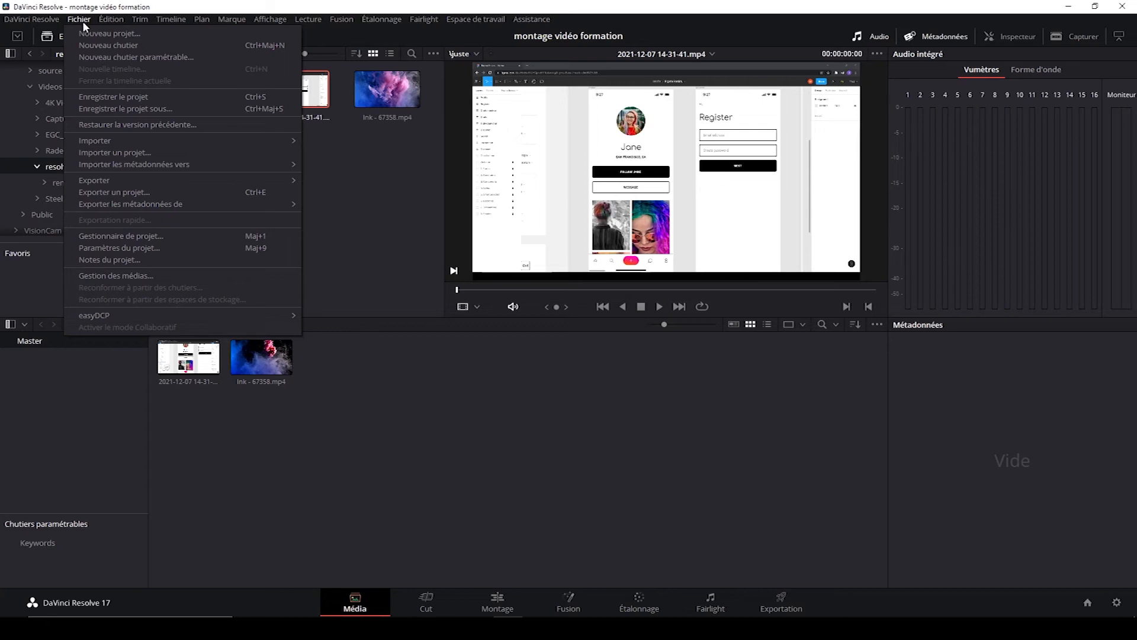
pyautogui.click(143, 250)
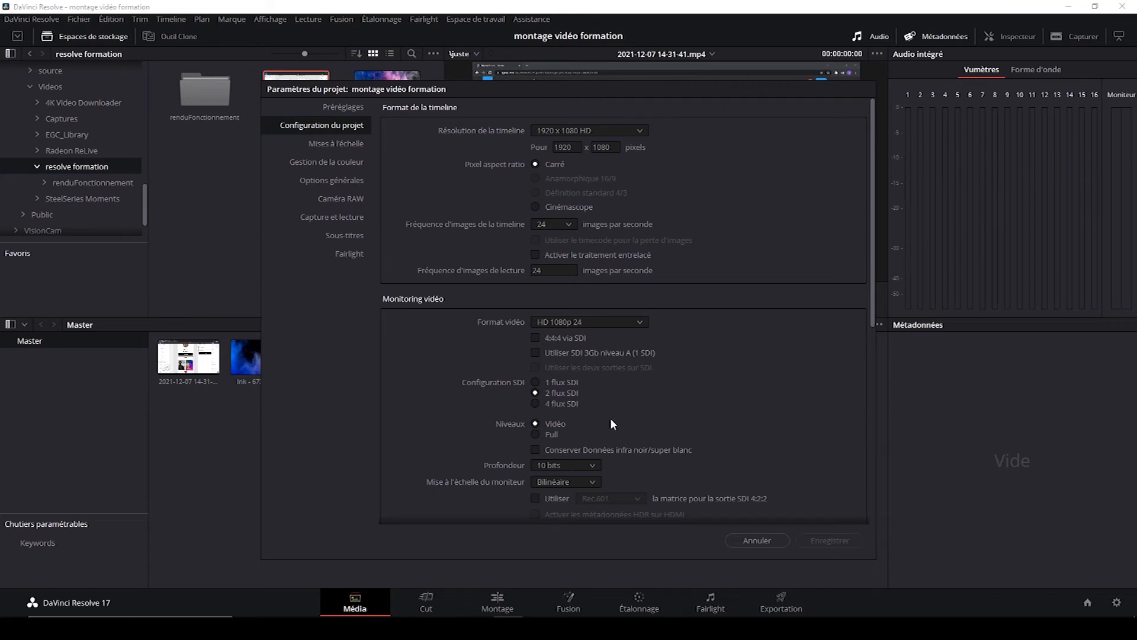
pyautogui.click(748, 539)
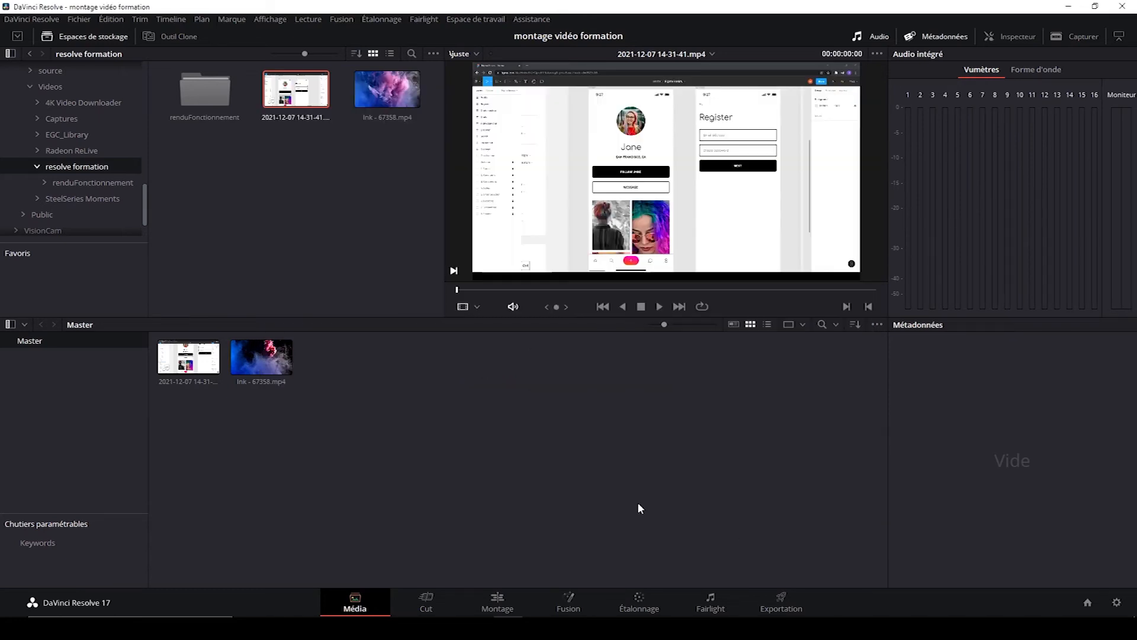
pyautogui.click(212, 356)
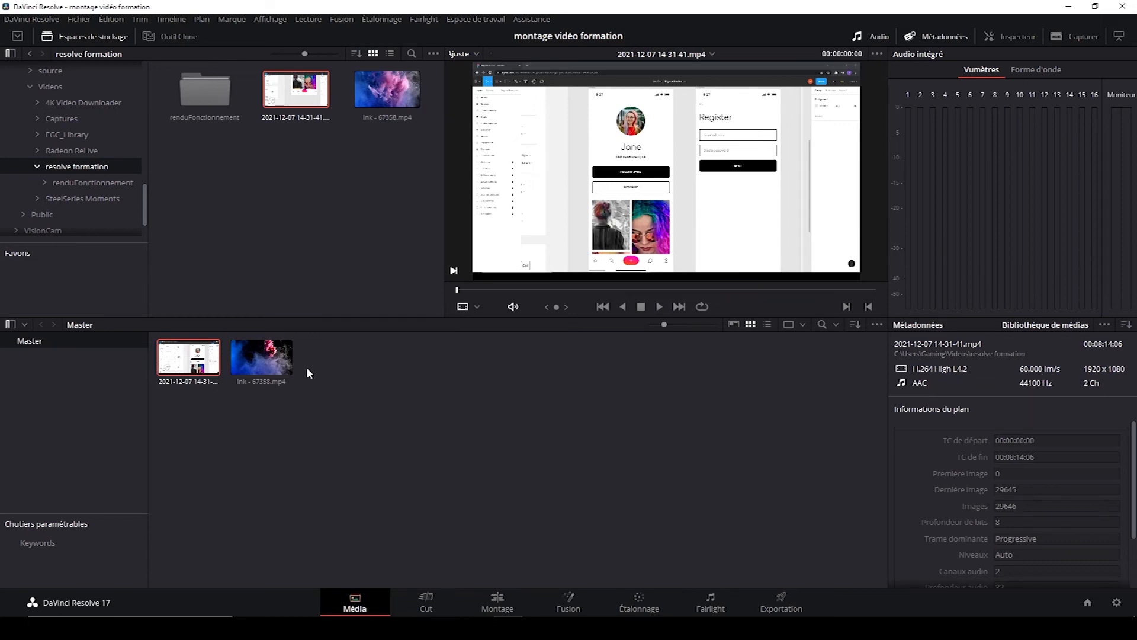
pyautogui.click(264, 357)
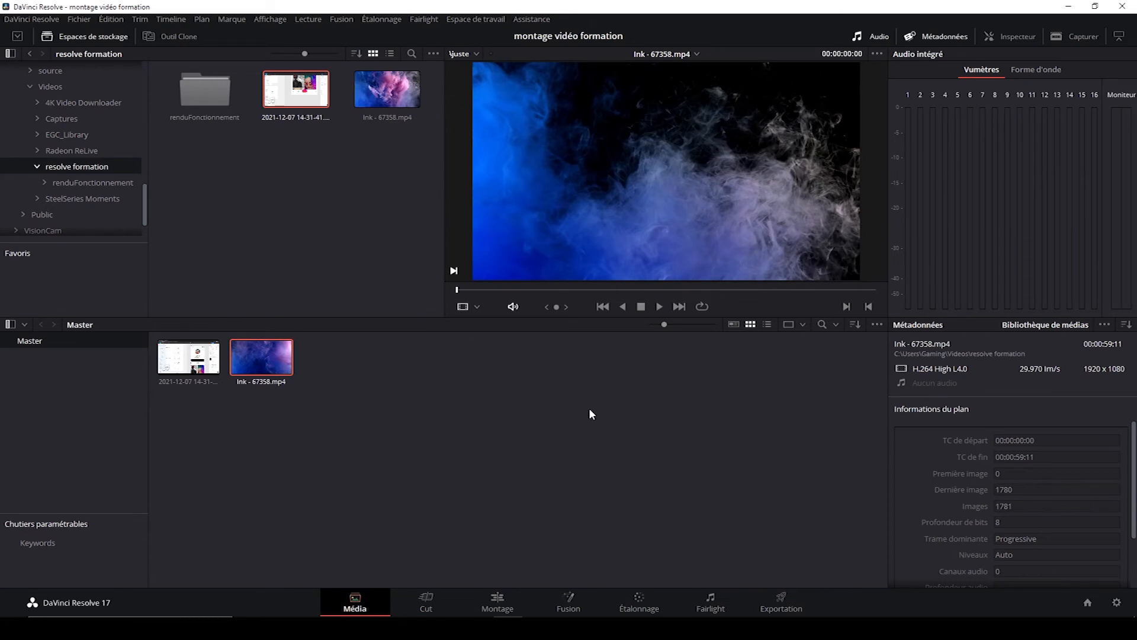
pyautogui.click(513, 434)
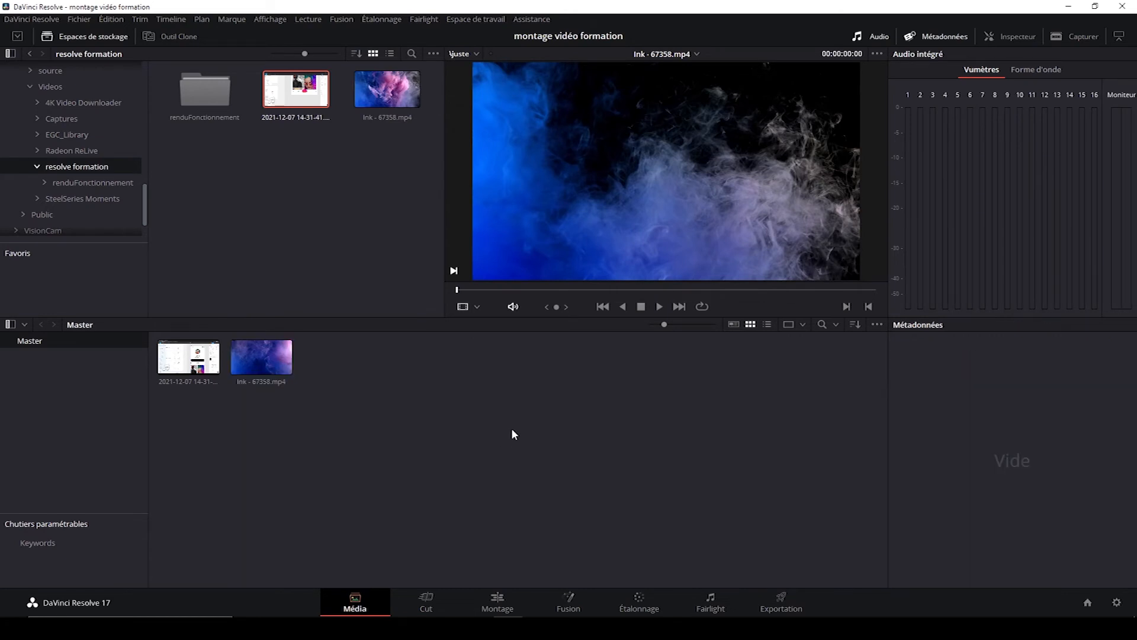
# Import the renduFonctionnement folder into the Master bin as individual PNG images and look through them.
pyautogui.click(301, 220)
pyautogui.click(209, 106)
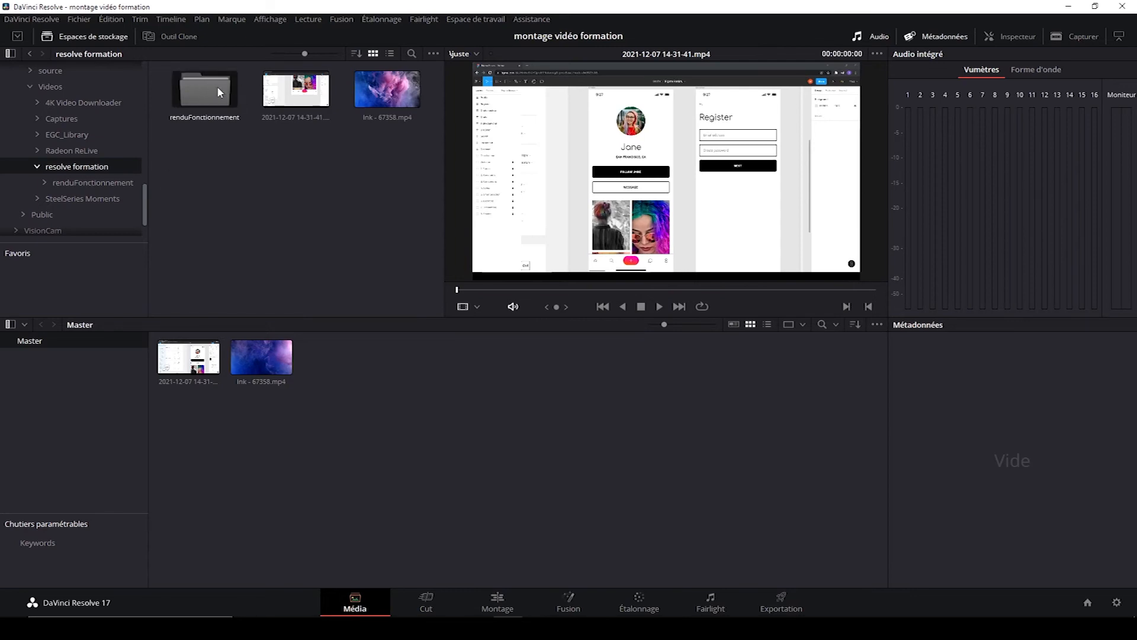
pyautogui.doubleClick(359, 366)
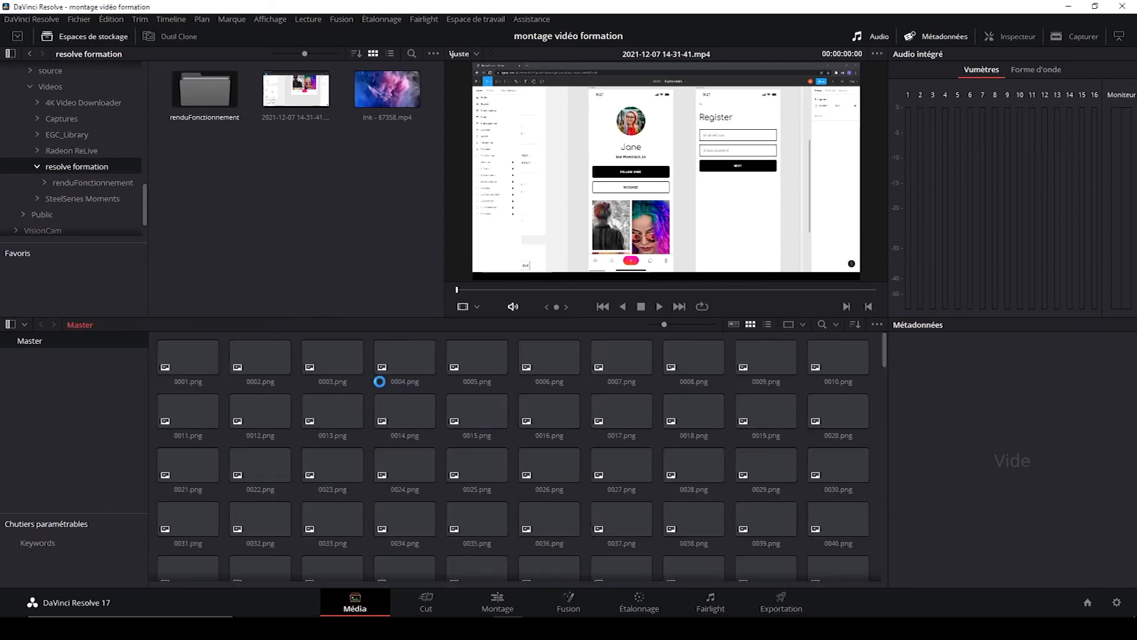
pyautogui.scroll(-20, 307, 442)
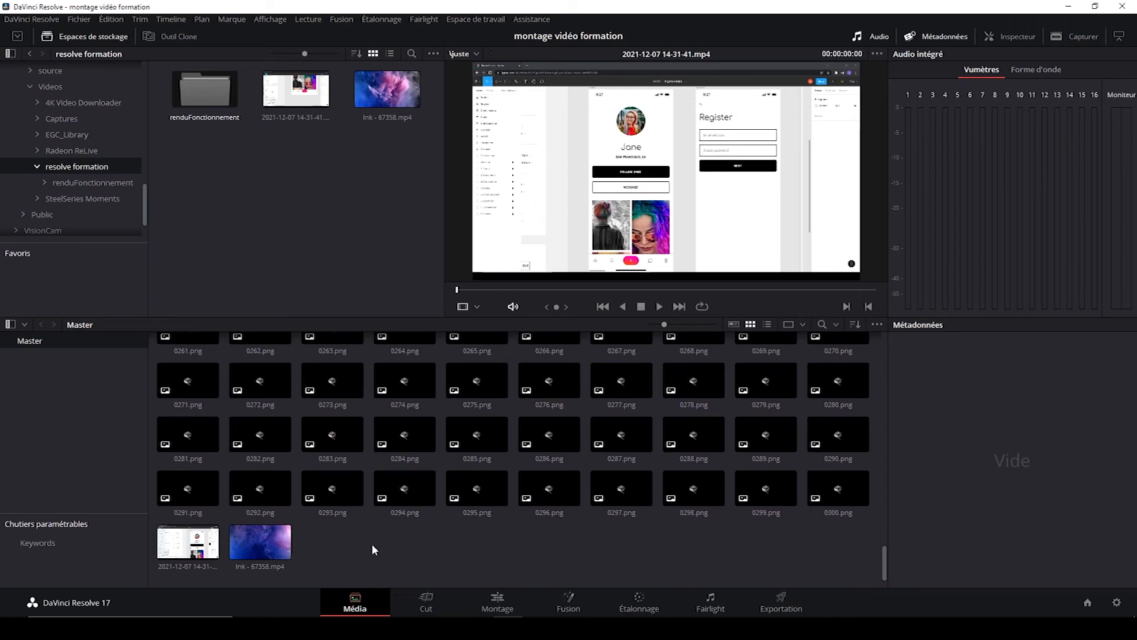
pyautogui.scroll(10, 371, 550)
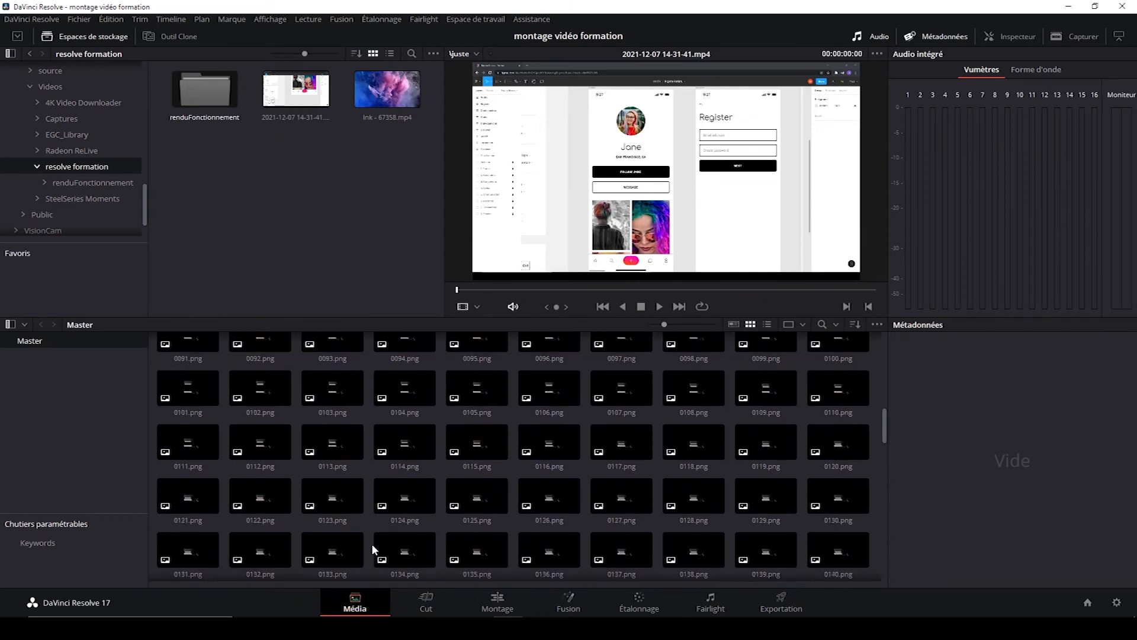
pyautogui.scroll(2, 371, 543)
# Preview the individual frames 0001.png to 0004.png from the Master bin one by one.
pyautogui.click(180, 346)
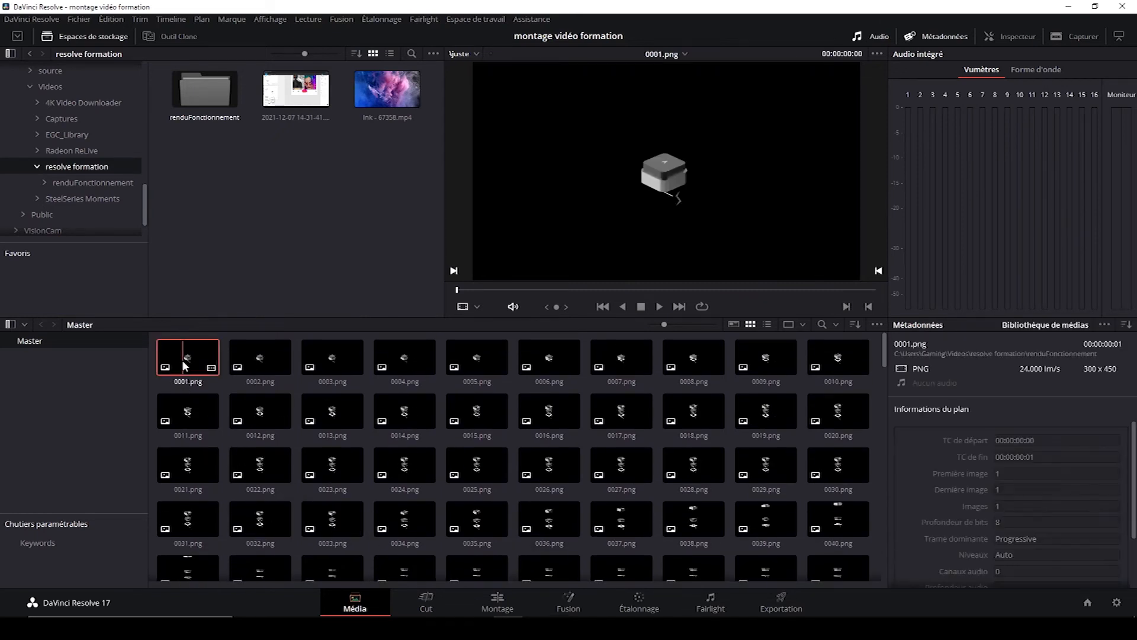
pyautogui.click(283, 356)
pyautogui.click(333, 356)
pyautogui.click(398, 354)
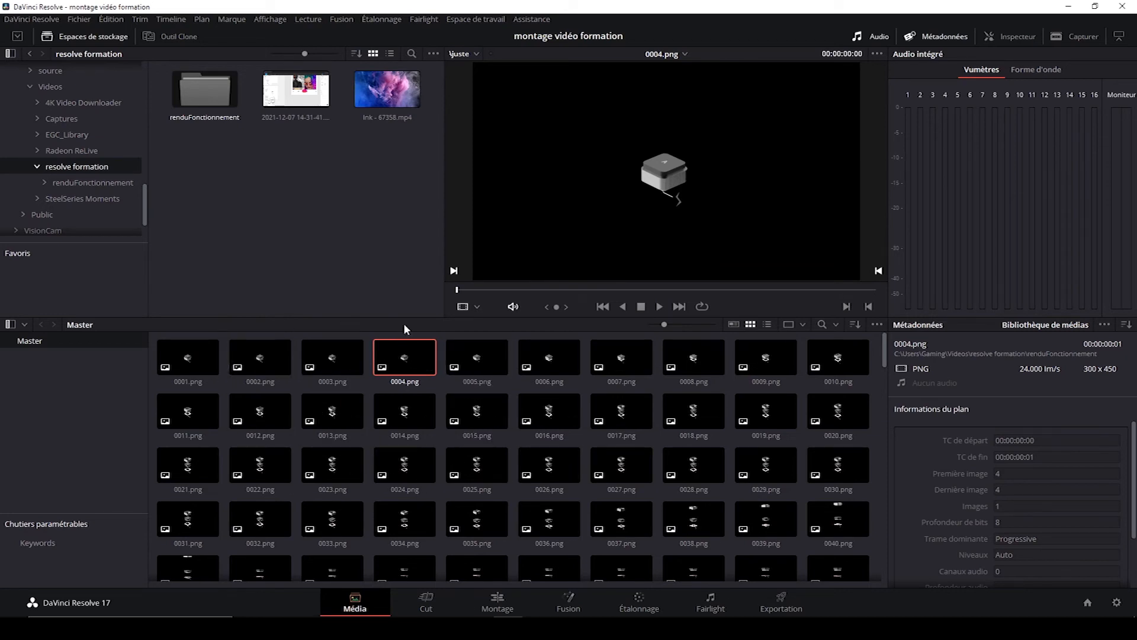
# Select all the images from 0001.png to 0300.png in the Master bin and delete them.
pyautogui.scroll(-15, 481, 420)
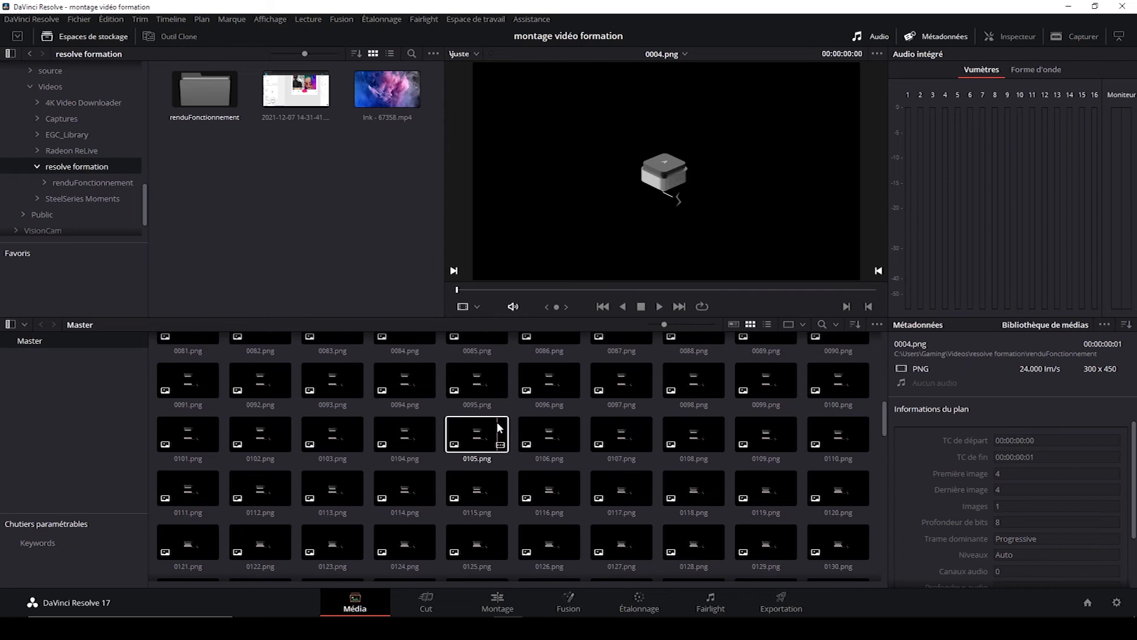
pyautogui.scroll(-8, 502, 424)
pyautogui.click(822, 501)
pyautogui.scroll(20, 500, 461)
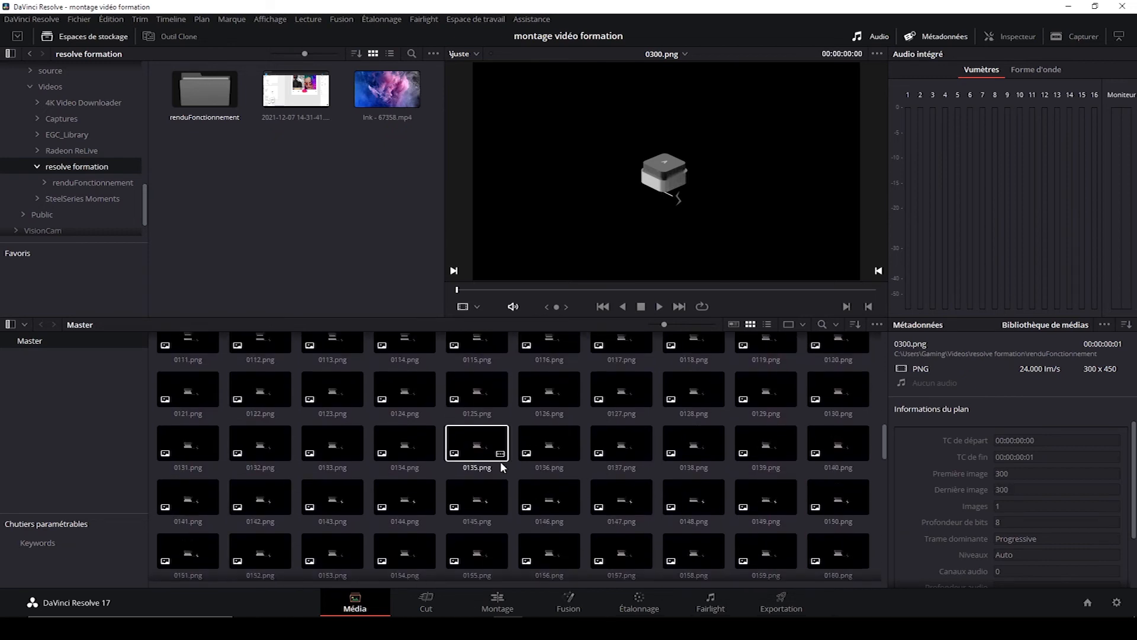
pyautogui.scroll(6, 266, 379)
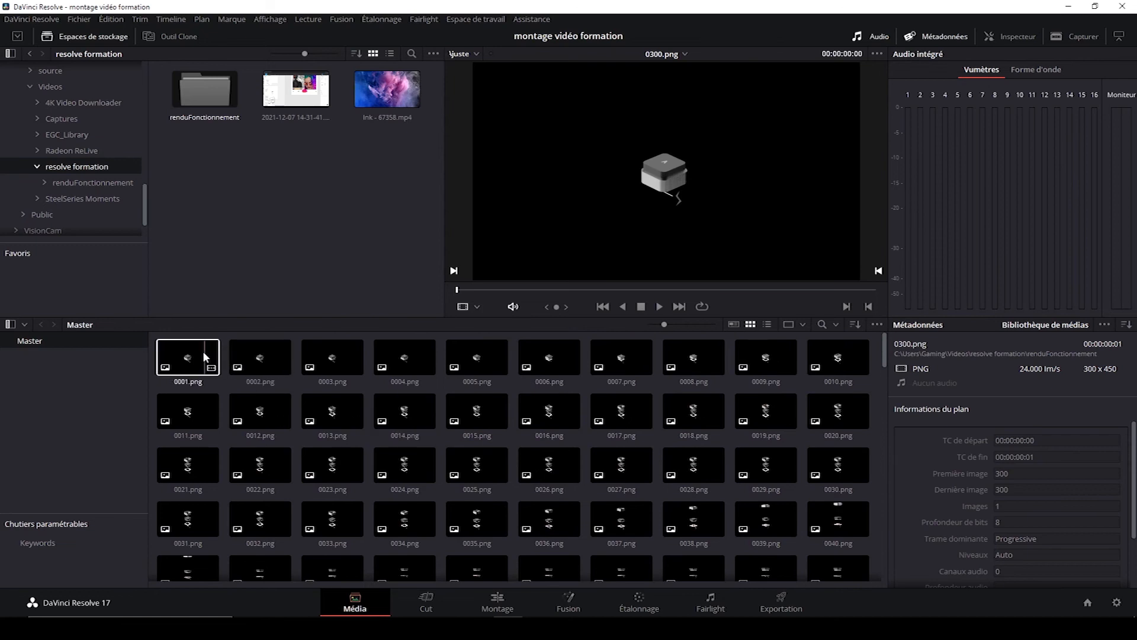
pyautogui.keyDown('shift'); pyautogui.click(201, 352); pyautogui.keyUp('shift')
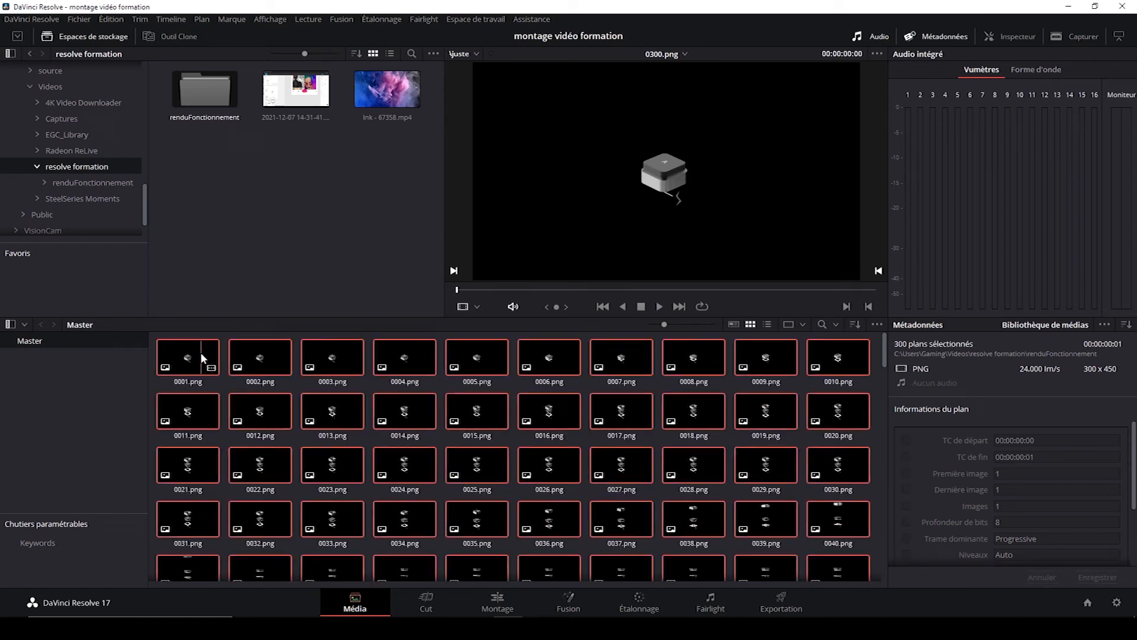
pyautogui.press('Delete')
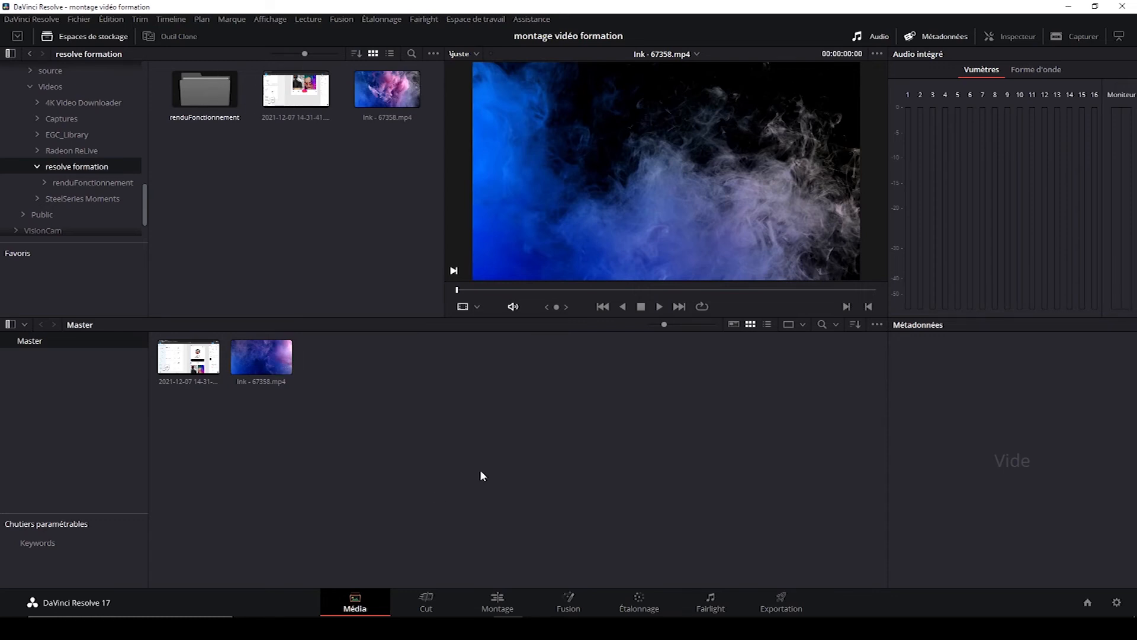
pyautogui.rightClick(191, 91)
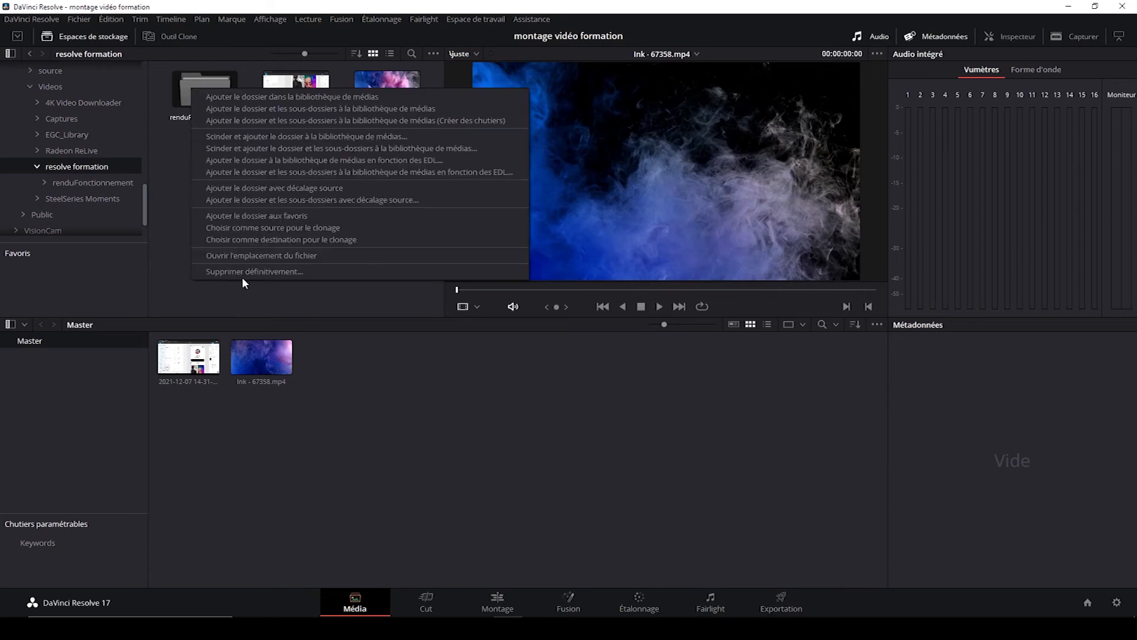
pyautogui.click(261, 300)
pyautogui.moveTo(166, 168); pyautogui.dragTo(398, 76)
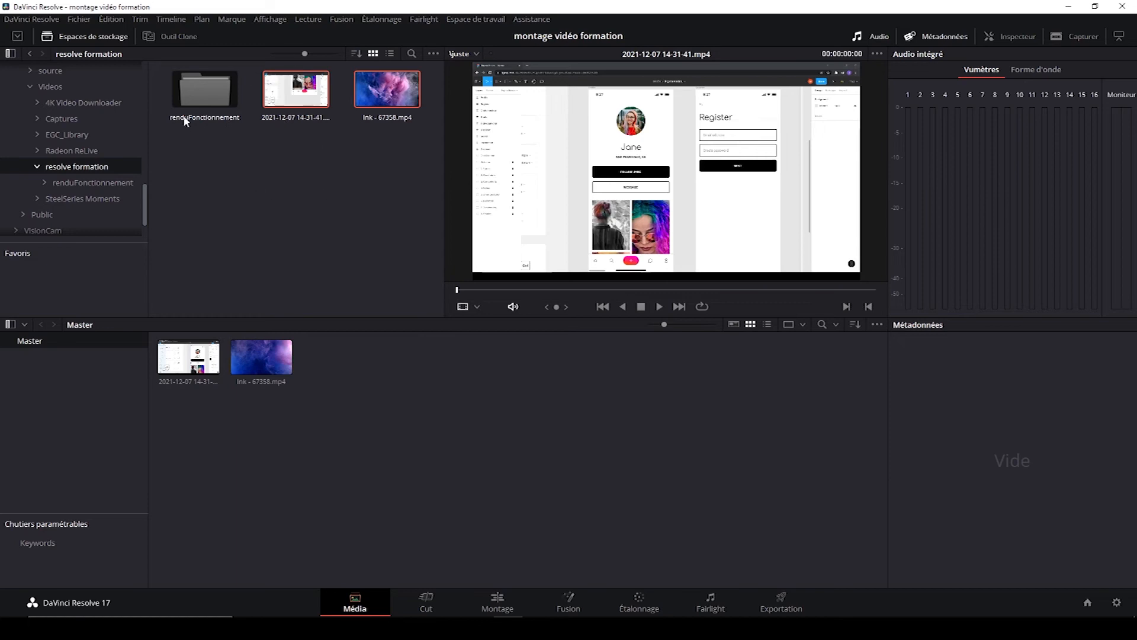
pyautogui.click(314, 128)
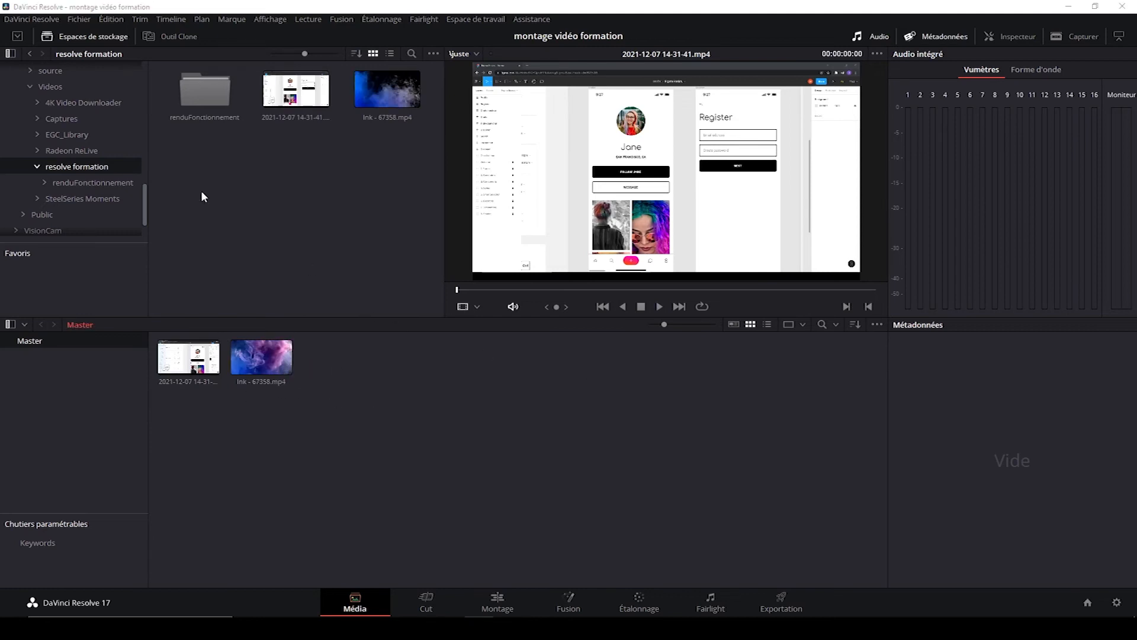
pyautogui.click(178, 96)
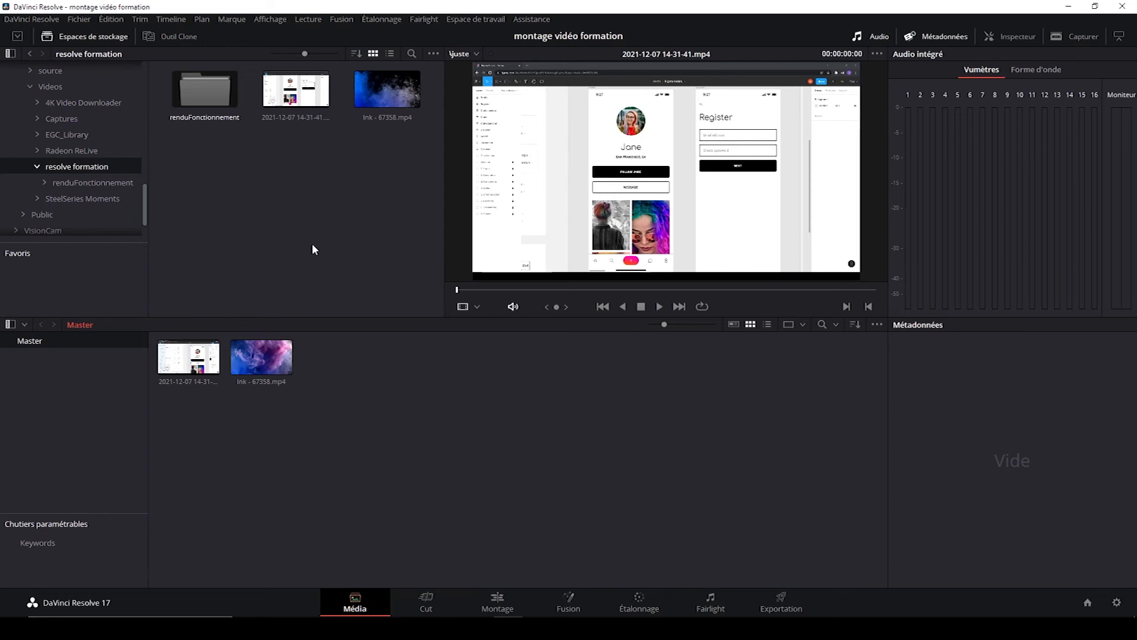
pyautogui.click(242, 181)
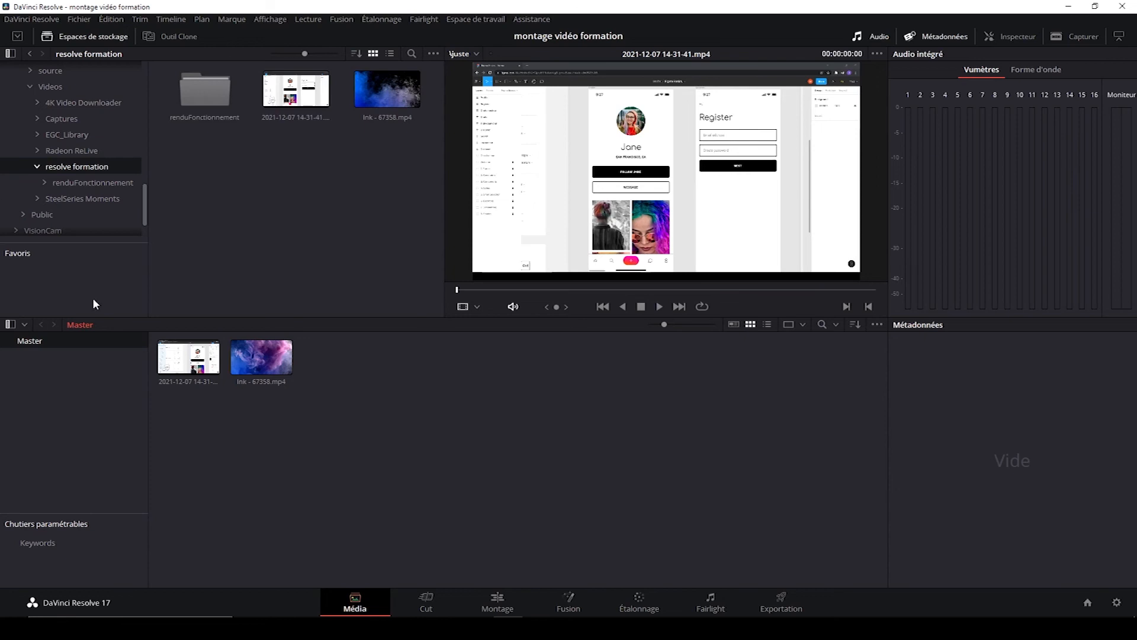
# Set the media storage image display mode to Séquence and import the renduFonctionnement folder into the Master bin.
pyautogui.click(430, 54)
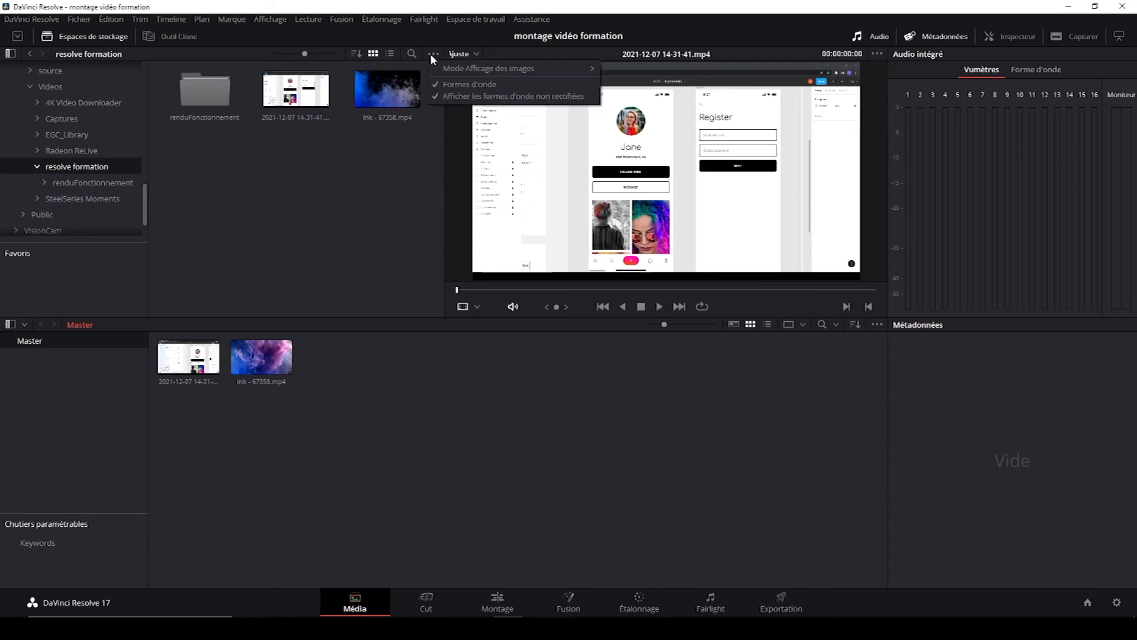
pyautogui.moveTo(456, 69)
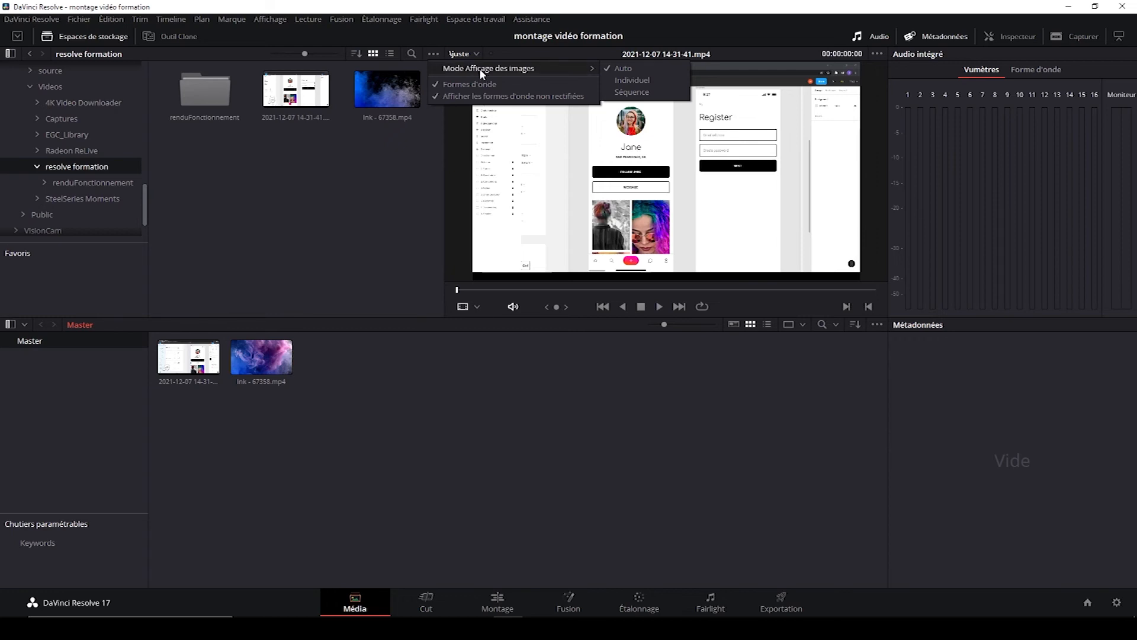
pyautogui.click(633, 93)
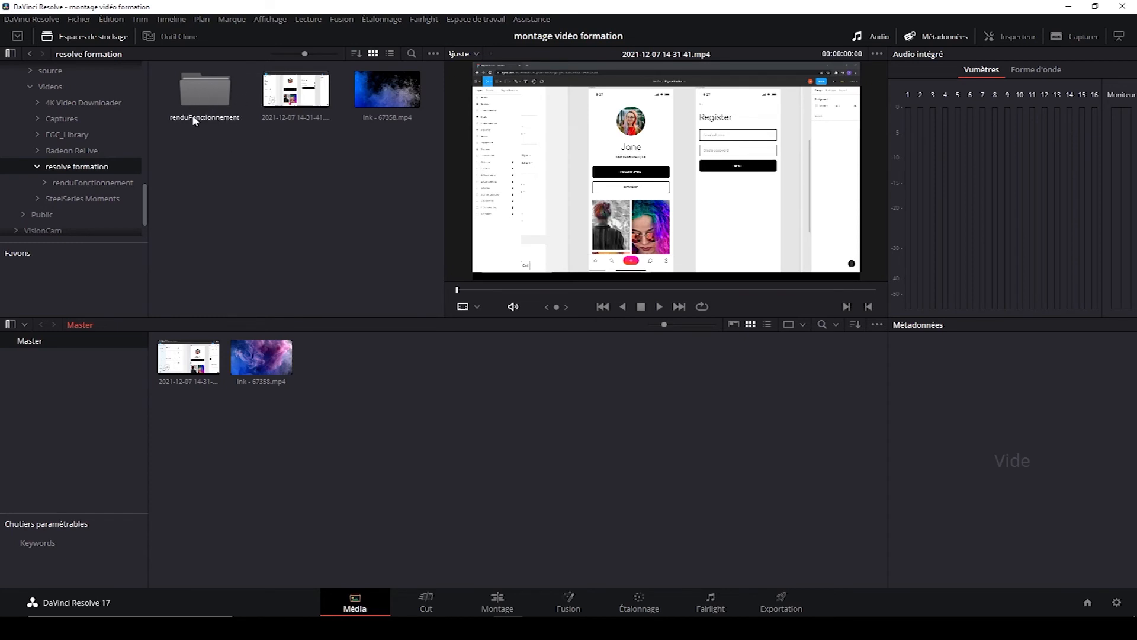
pyautogui.moveTo(223, 149); pyautogui.dragTo(332, 370)
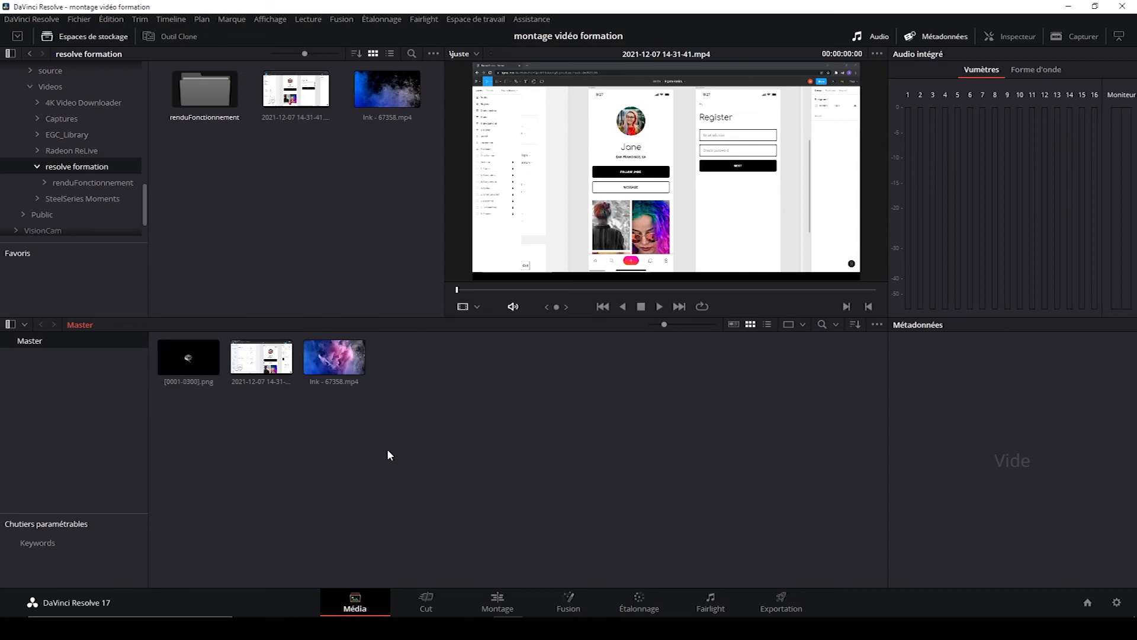
# Play the [0001-0300].png sequence in the viewer, replay it from the start, stop playback and clear the selection.
pyautogui.click(180, 363)
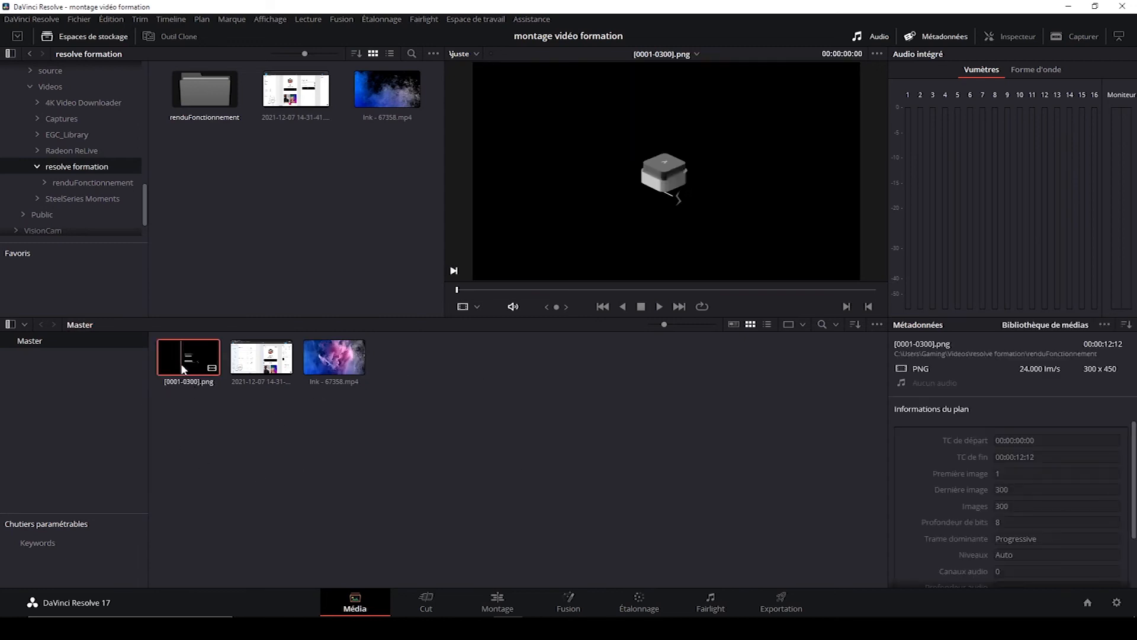
pyautogui.click(659, 306)
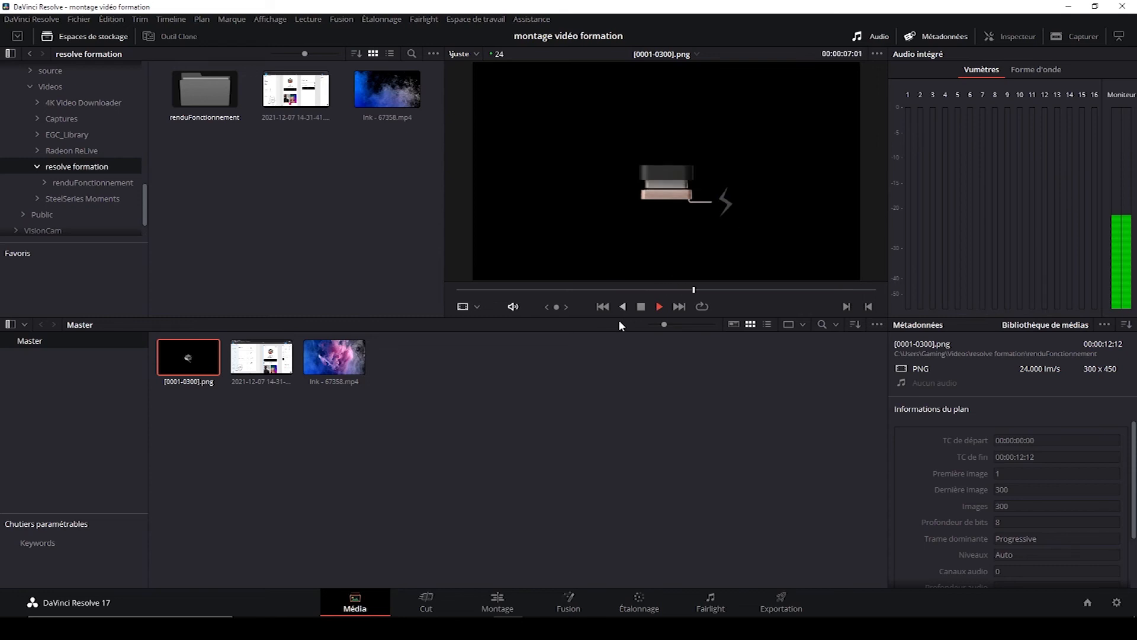
pyautogui.click(641, 307)
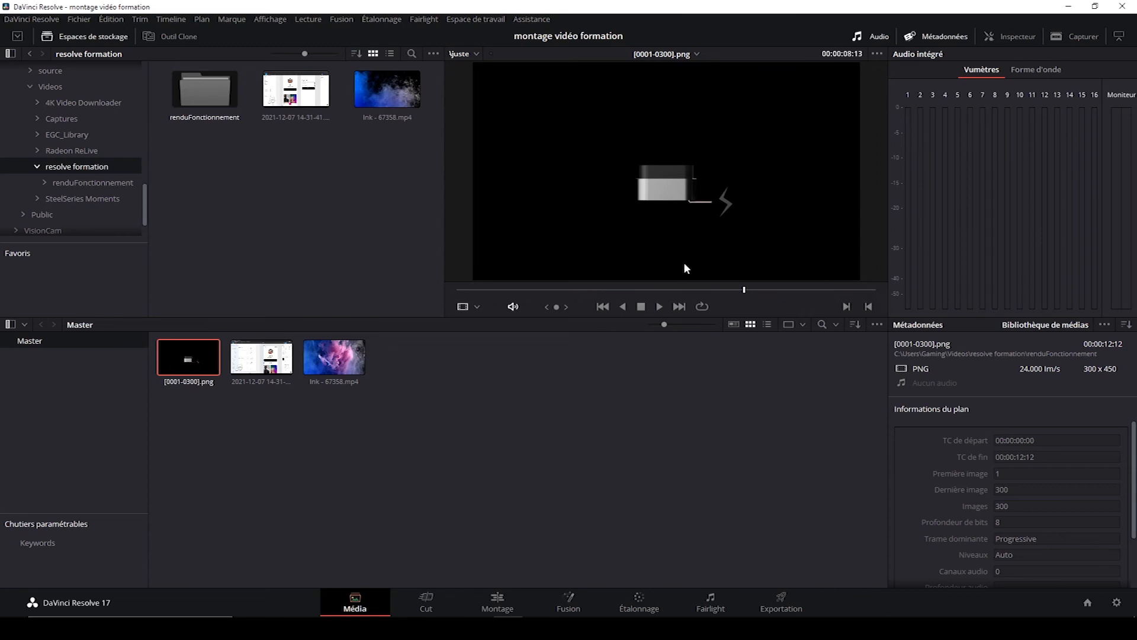
pyautogui.moveTo(746, 291); pyautogui.dragTo(453, 283)
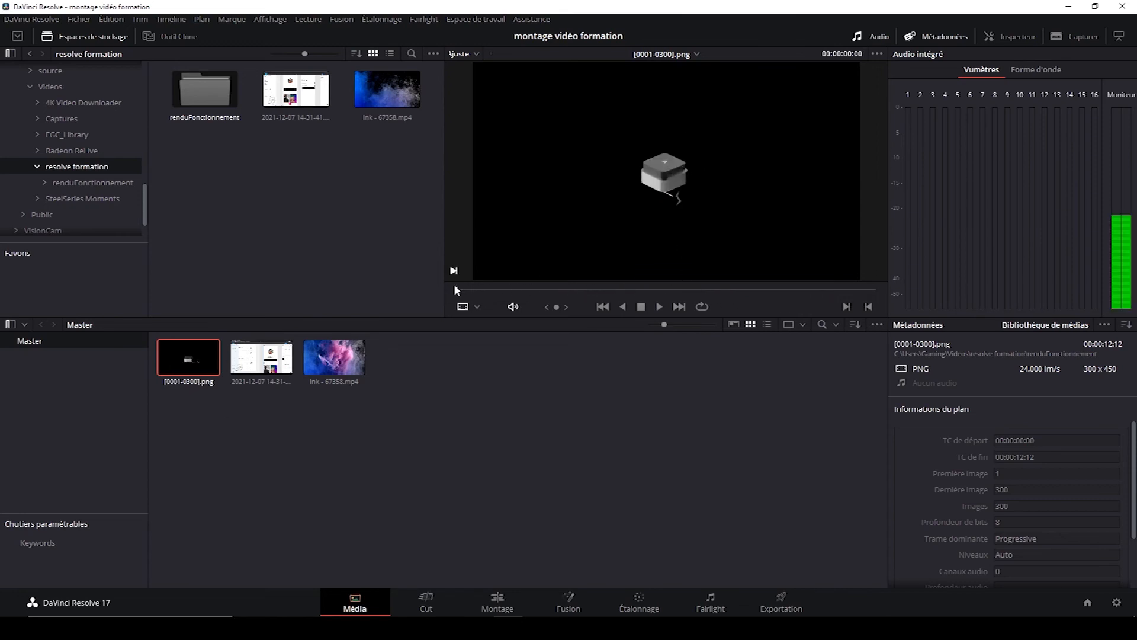
pyautogui.click(659, 306)
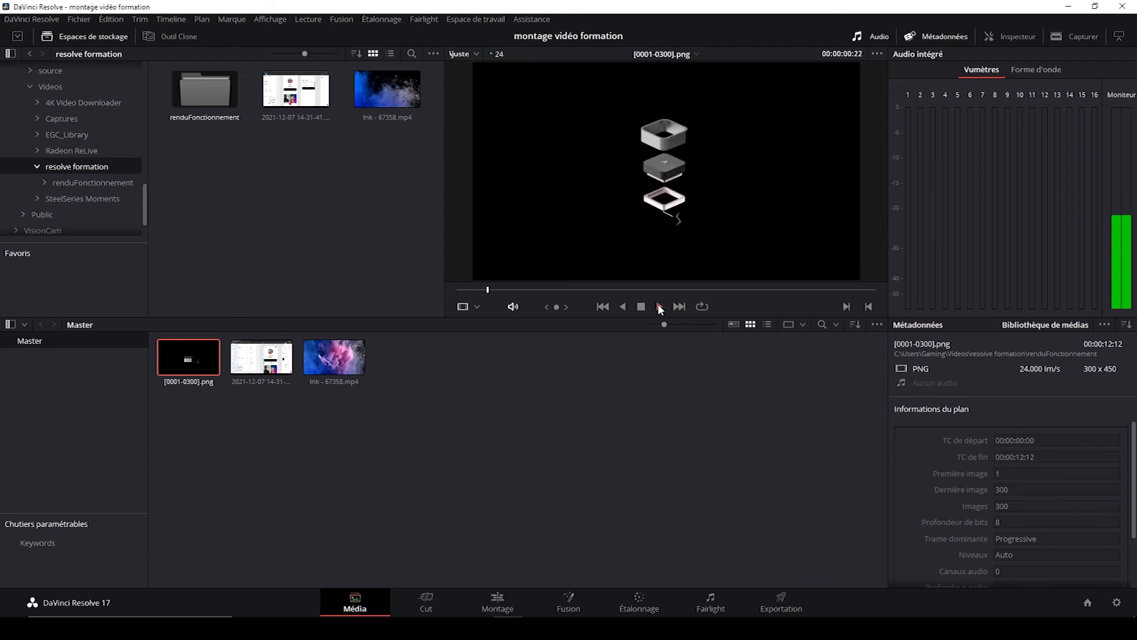
pyautogui.click(641, 306)
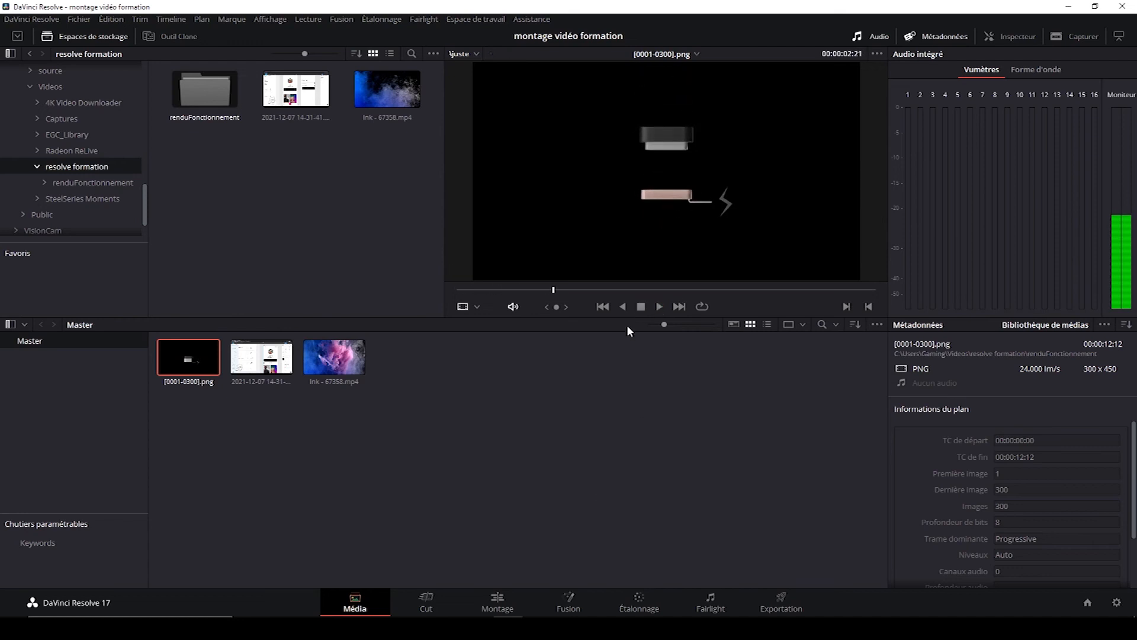
pyautogui.click(313, 419)
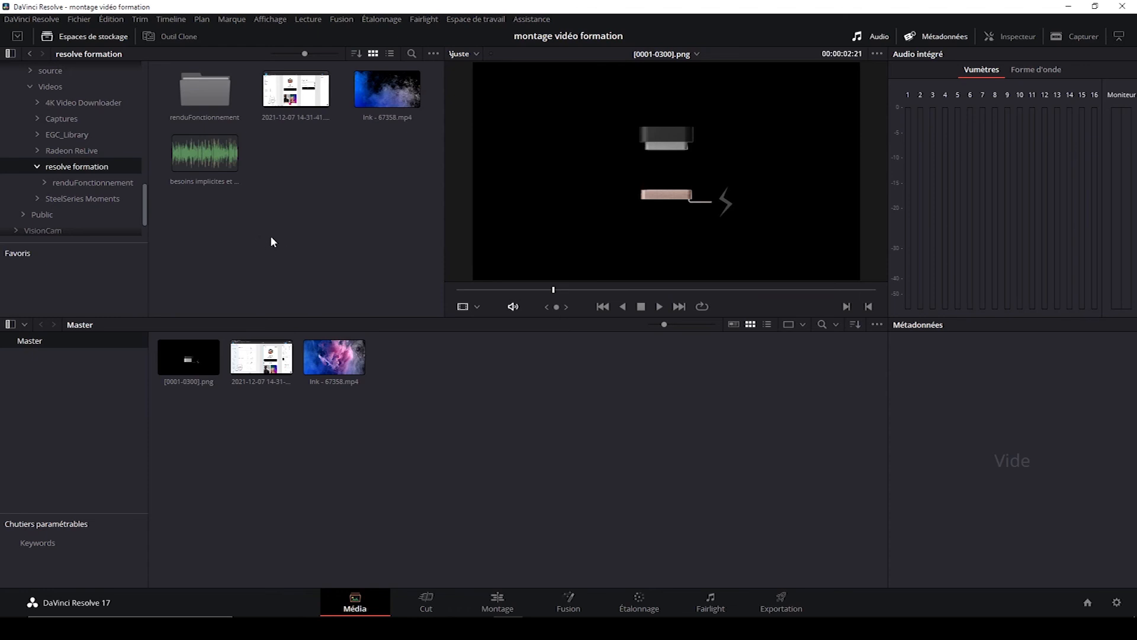
# Open besoins implicites et livrables - correction nett.wav from the resolve formation folder in the viewer.
pyautogui.click(198, 139)
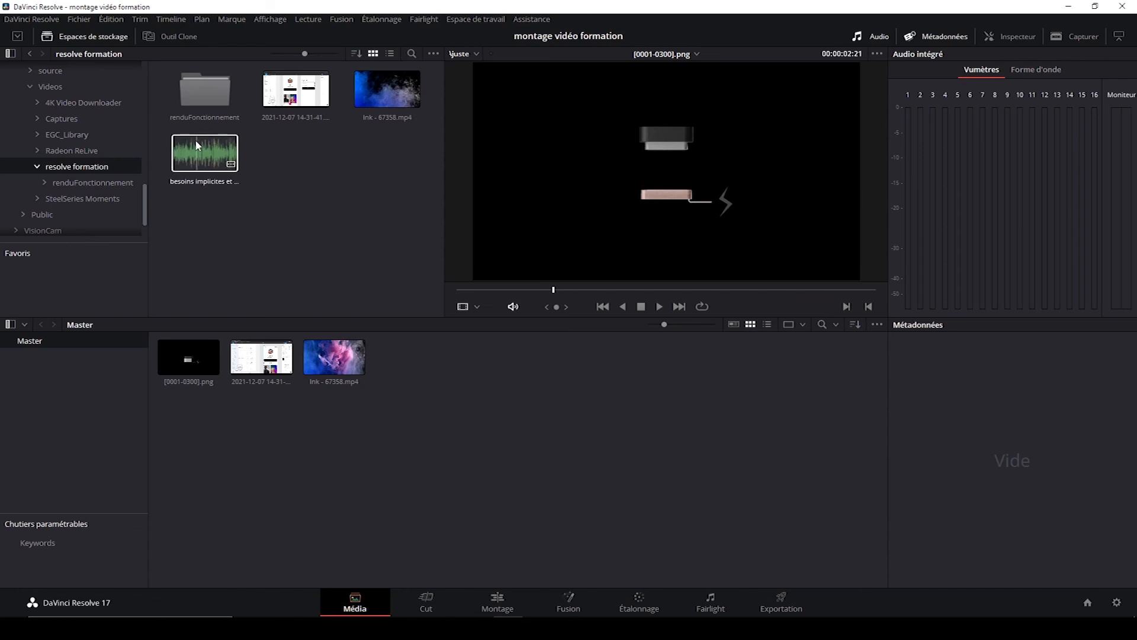
pyautogui.click(211, 151)
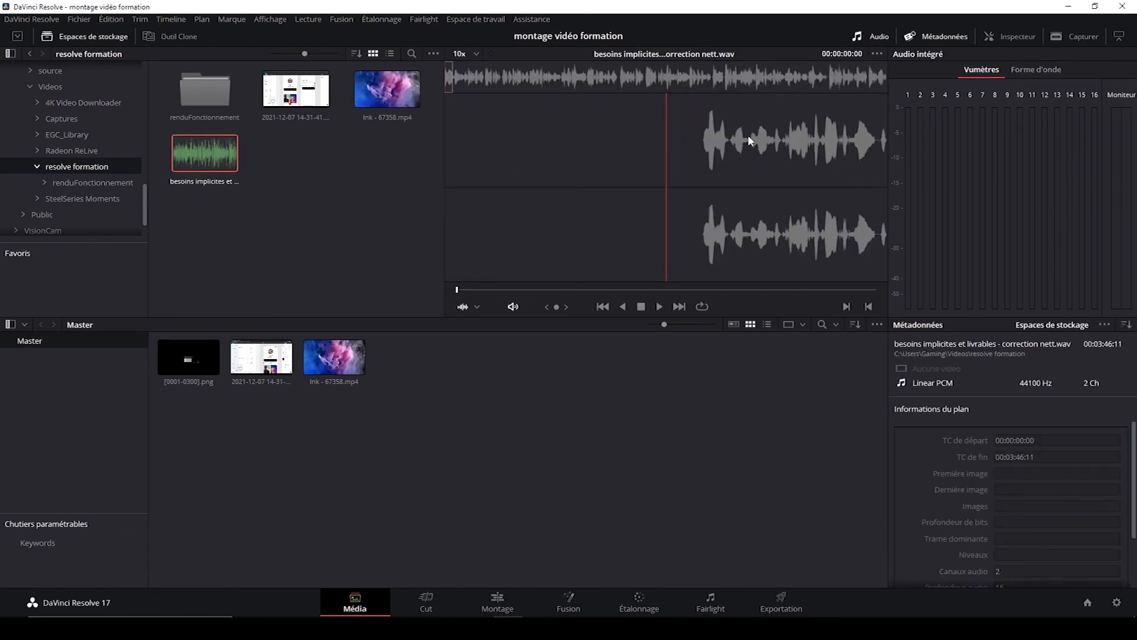
# Preview a few seconds of besoins implicites et livrables - correction nett.wav and import the file into the Master bin.
pyautogui.click(659, 307)
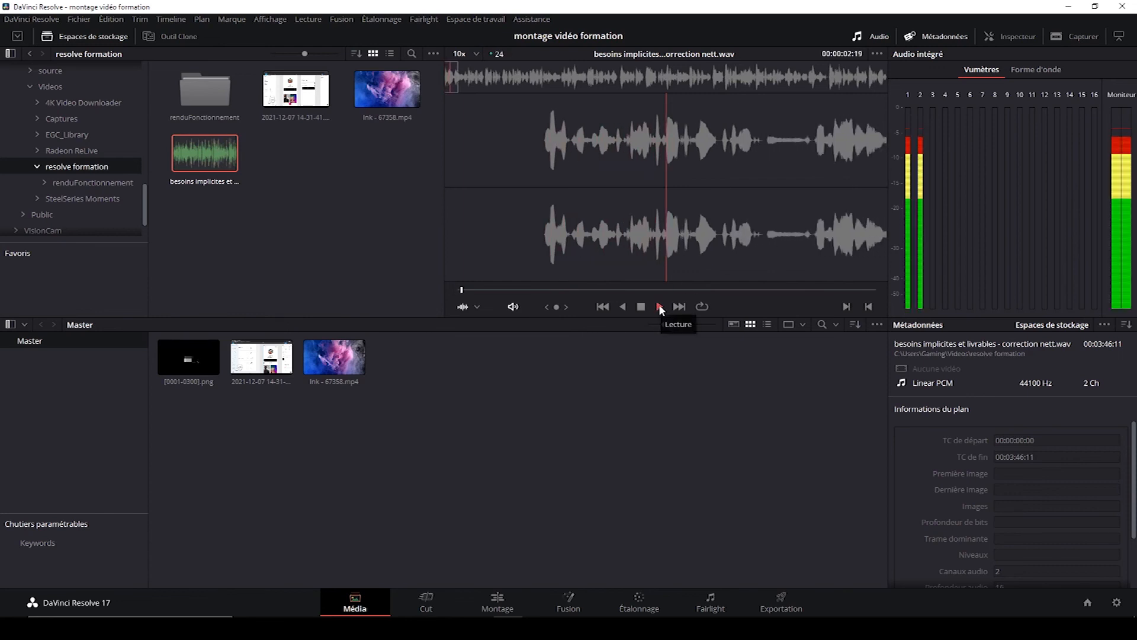
pyautogui.click(641, 308)
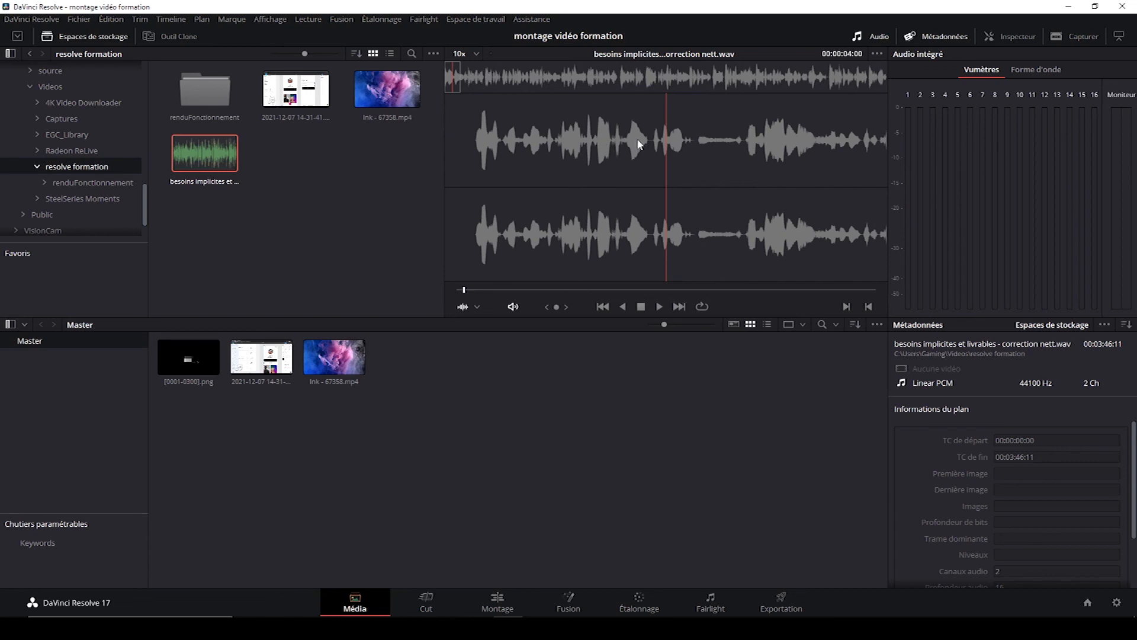
pyautogui.moveTo(211, 152); pyautogui.dragTo(357, 267)
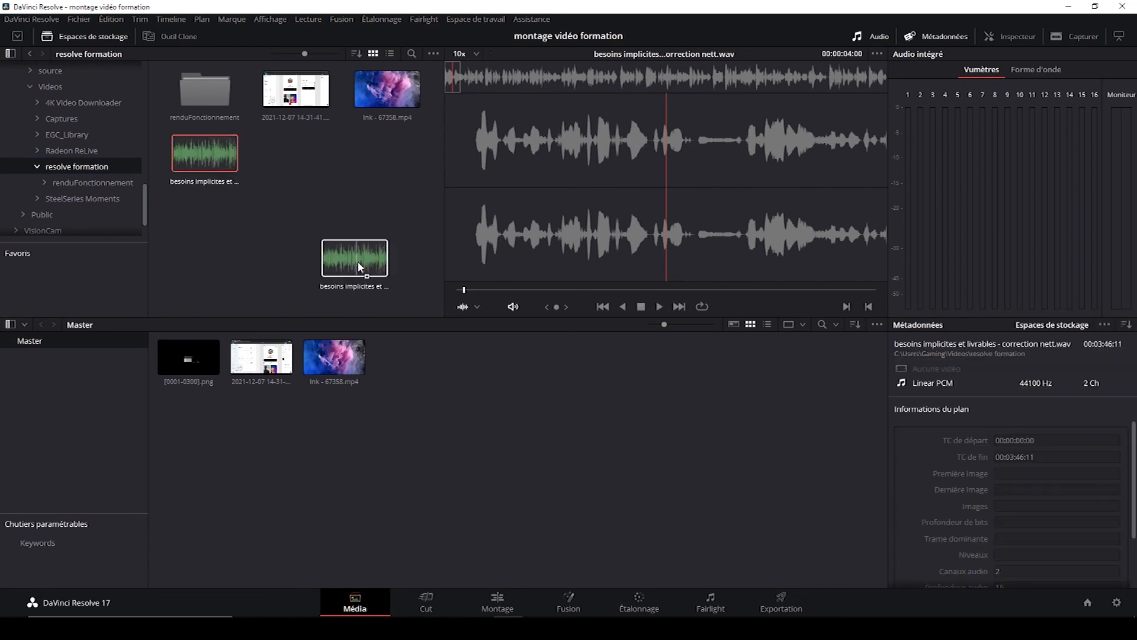
pyautogui.moveTo(438, 364); pyautogui.dragTo(438, 364)
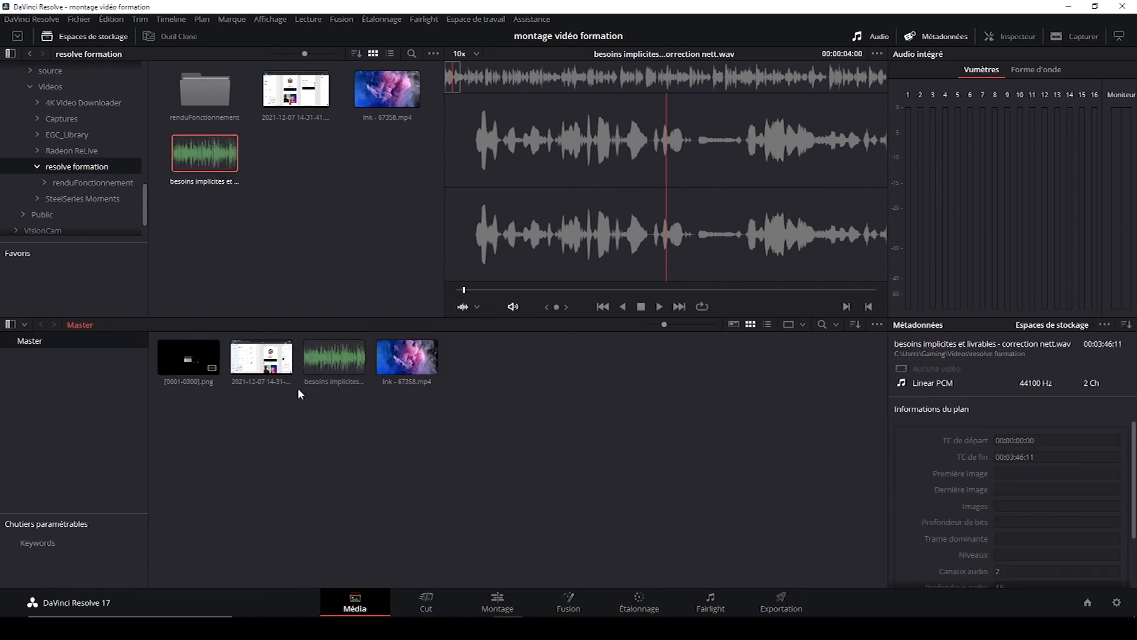
pyautogui.click(410, 467)
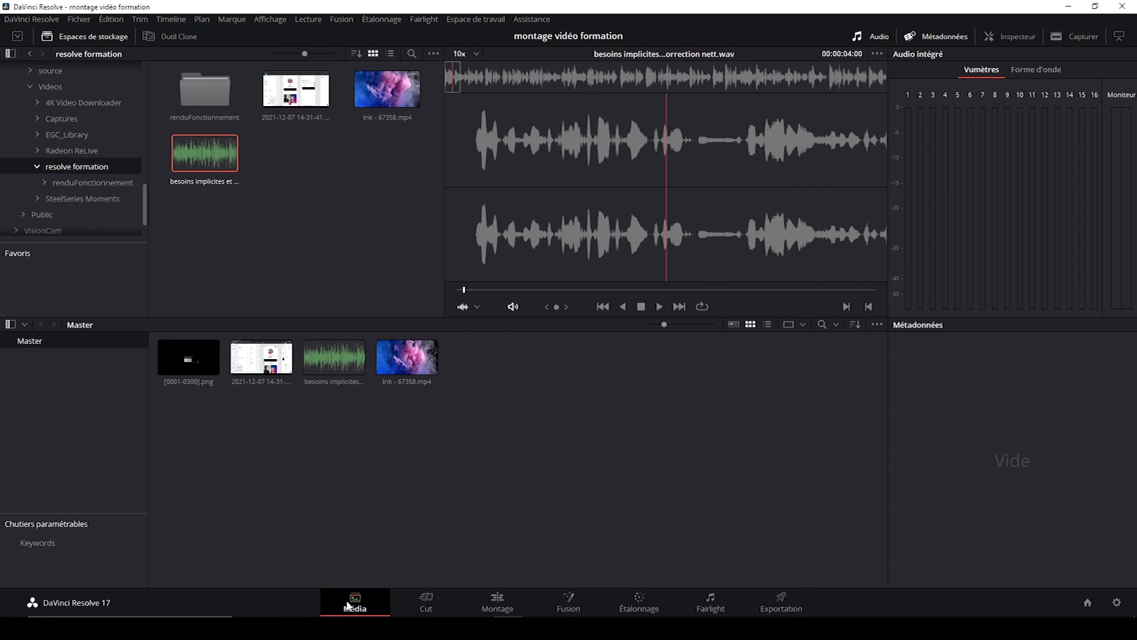
# Switch to the Montage workspace, display the media library and widen it to show three clips per row.
pyautogui.click(499, 602)
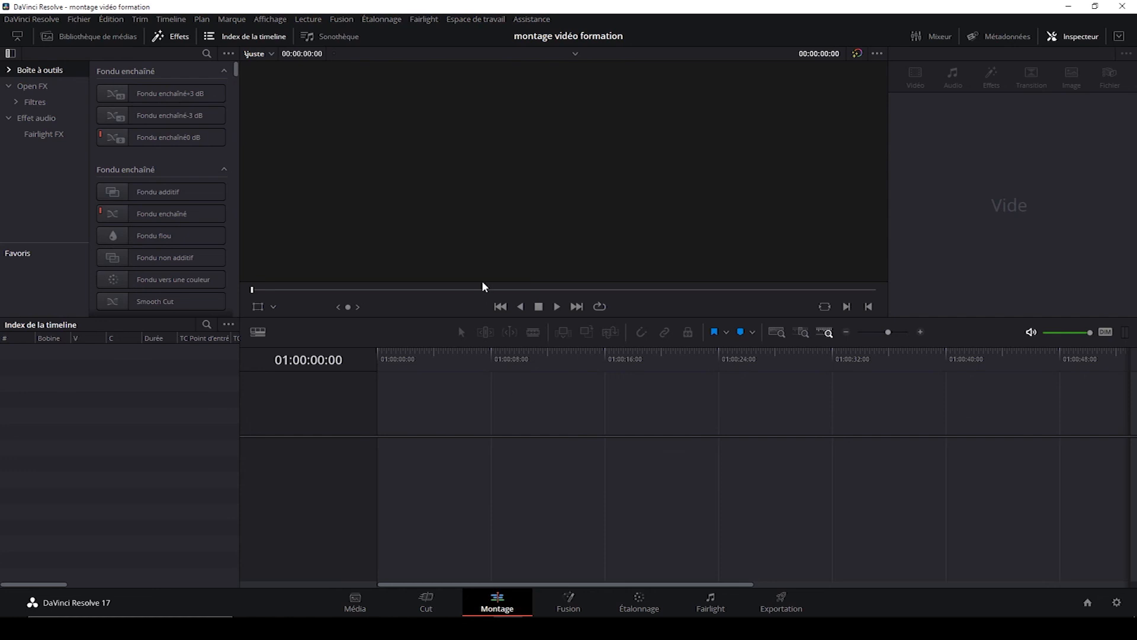
pyautogui.click(83, 37)
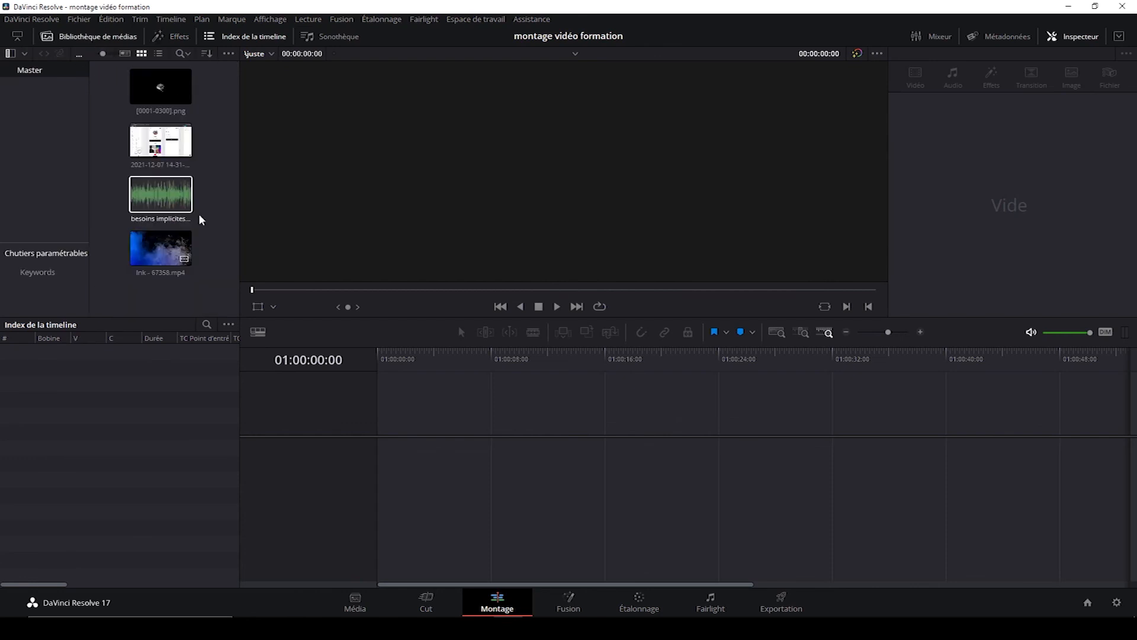
pyautogui.moveTo(240, 191); pyautogui.dragTo(378, 195)
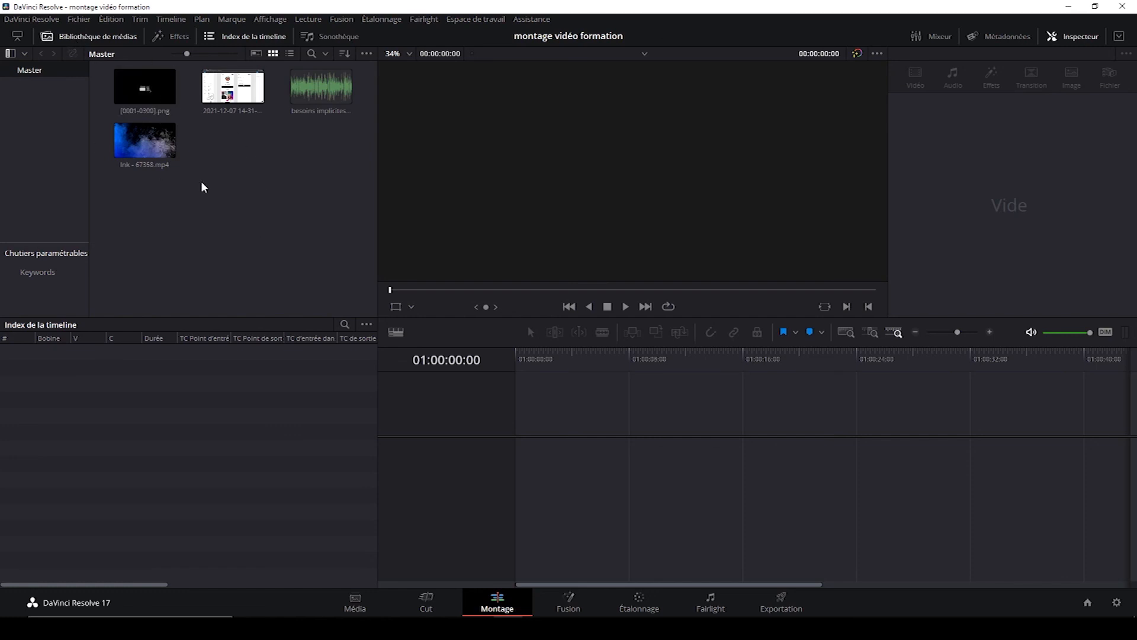
# Import Ink - 67358.mp4 from the resolve formation folder in Vidéos into the Master bin.
pyautogui.rightClick(191, 240)
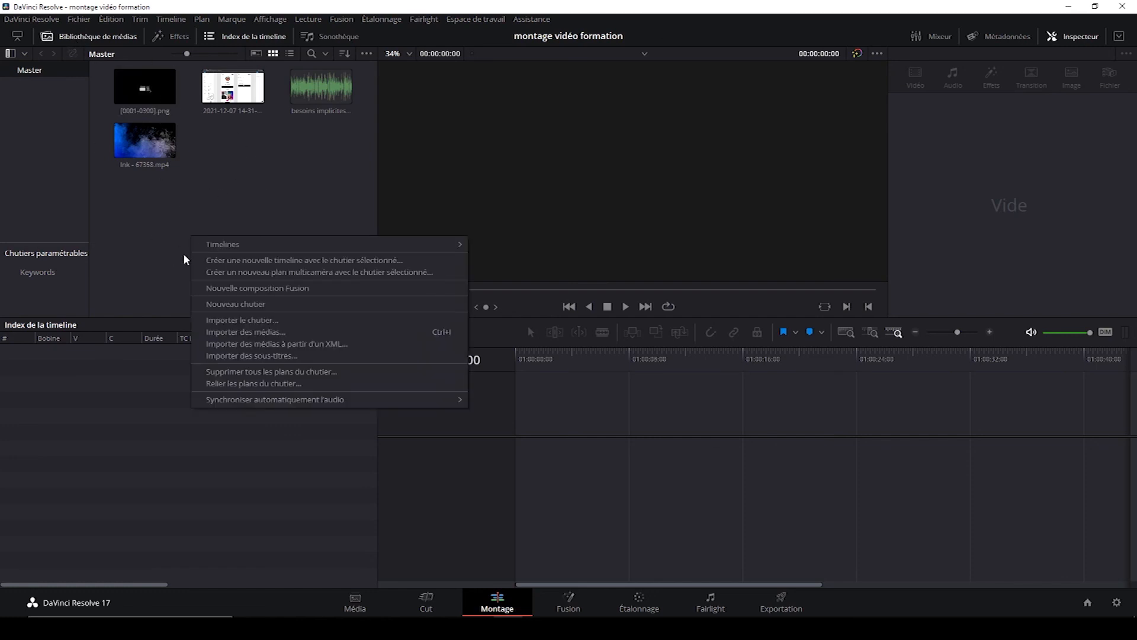
pyautogui.click(262, 332)
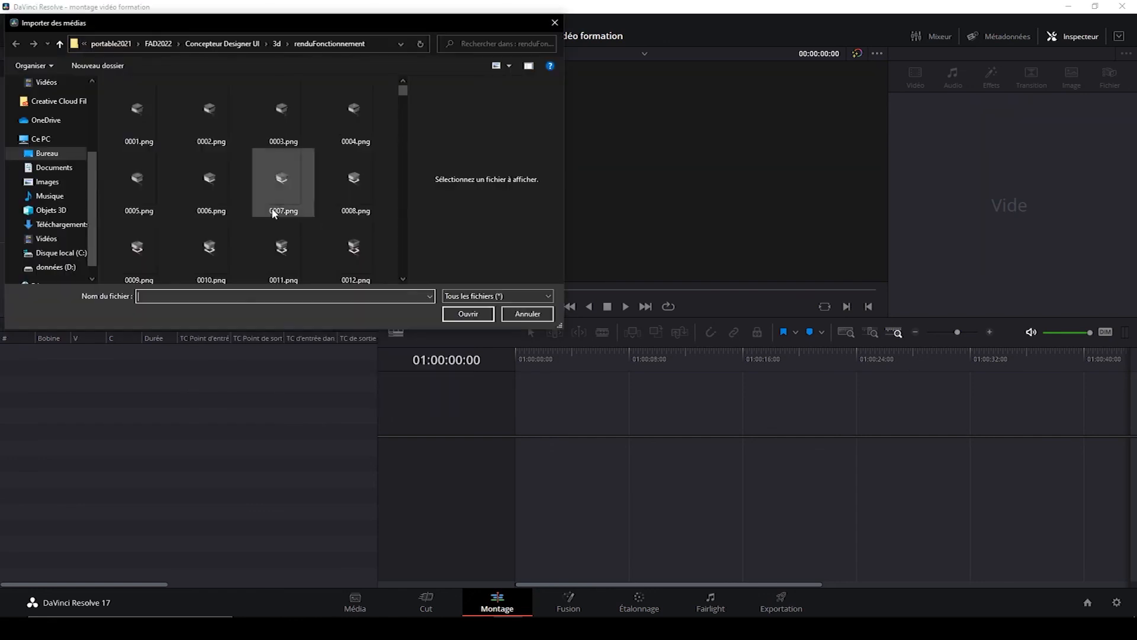
pyautogui.click(276, 44)
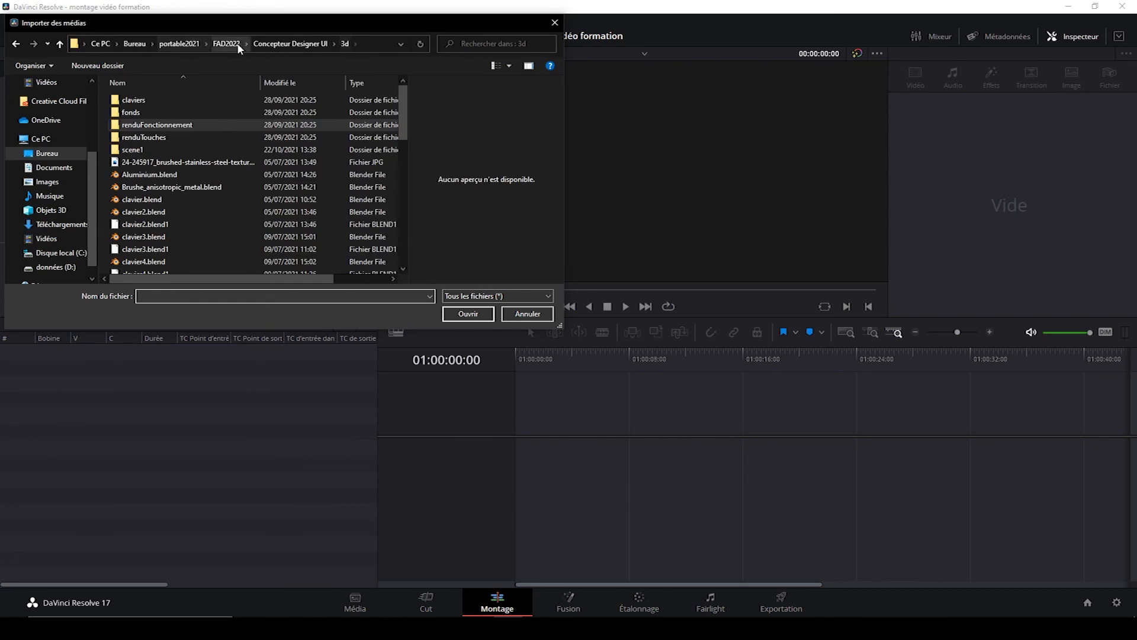
pyautogui.click(48, 239)
pyautogui.scroll(-1, 326, 266)
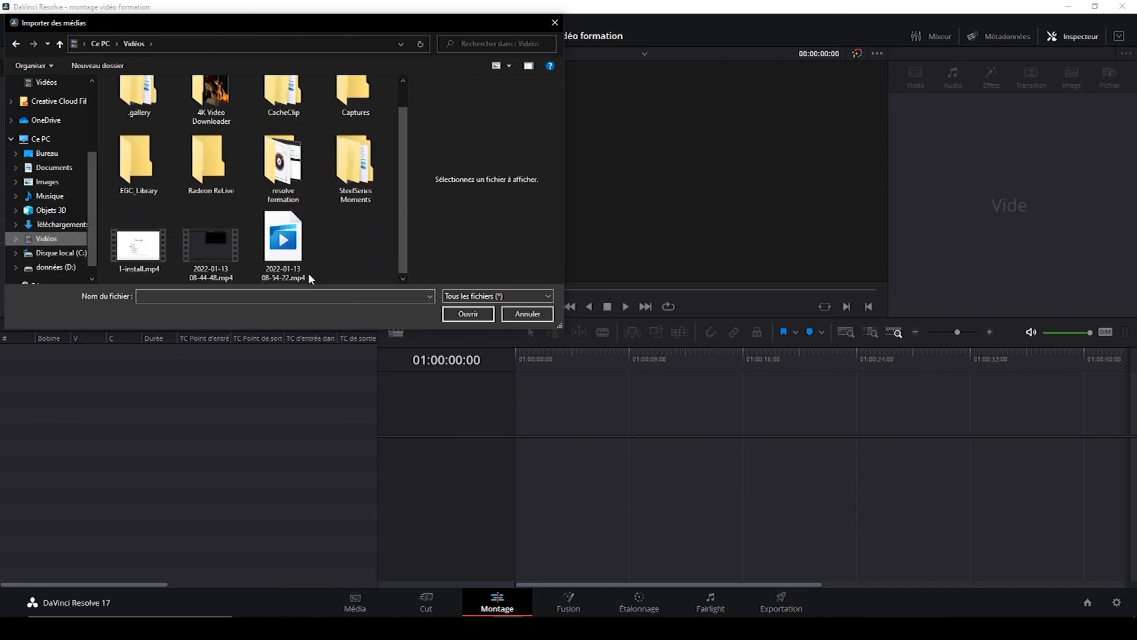
pyautogui.doubleClick(283, 169)
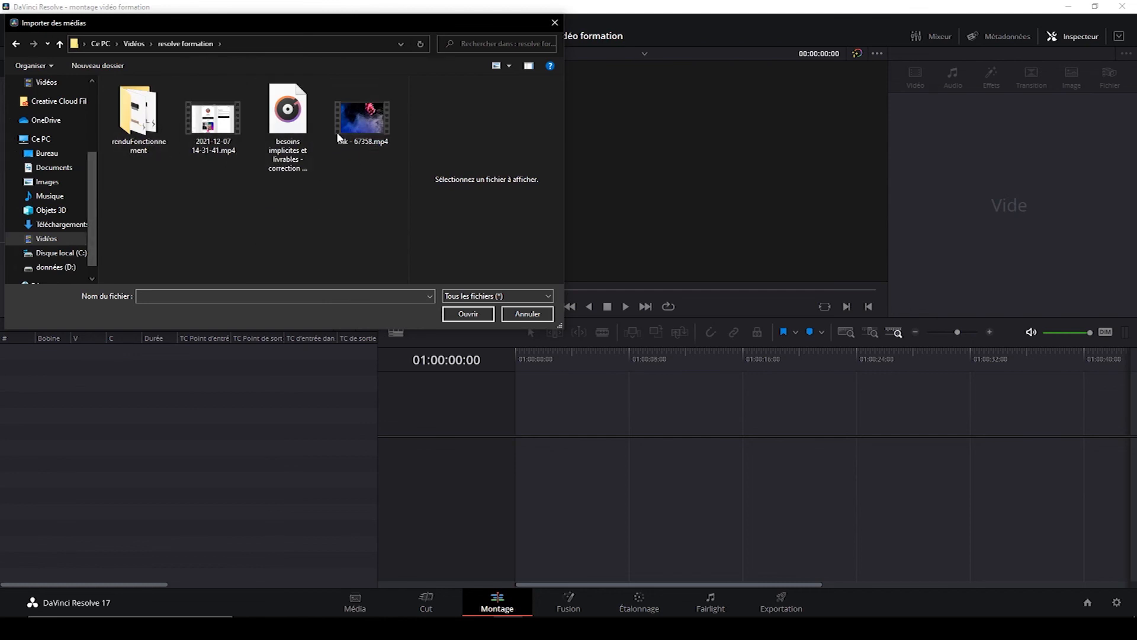
pyautogui.doubleClick(362, 122)
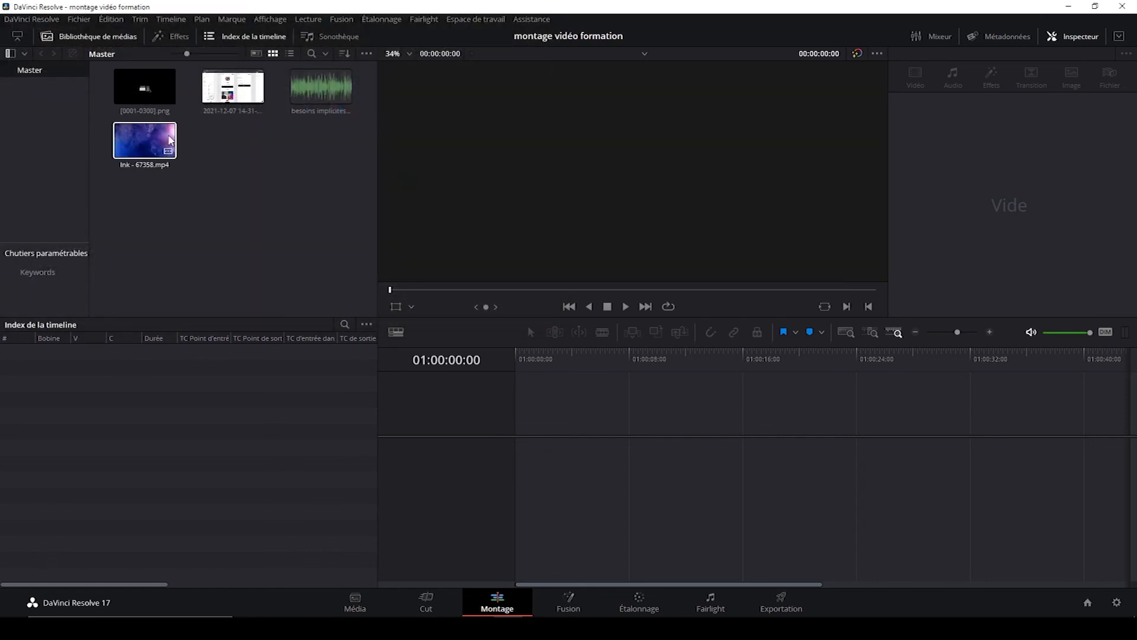
pyautogui.rightClick(241, 228)
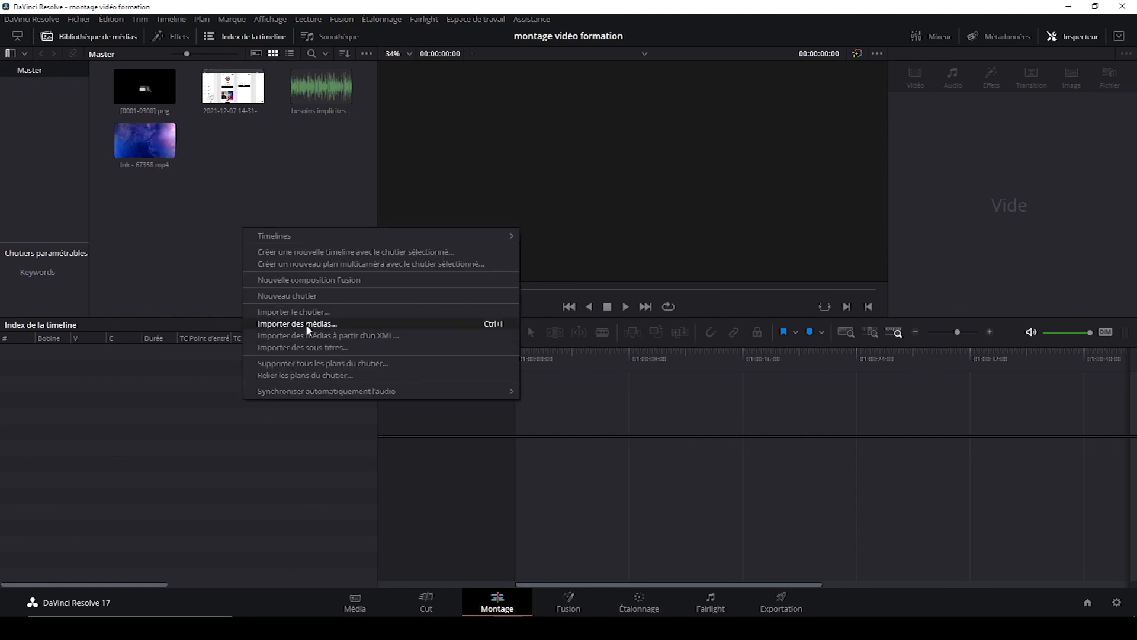
pyautogui.click(180, 272)
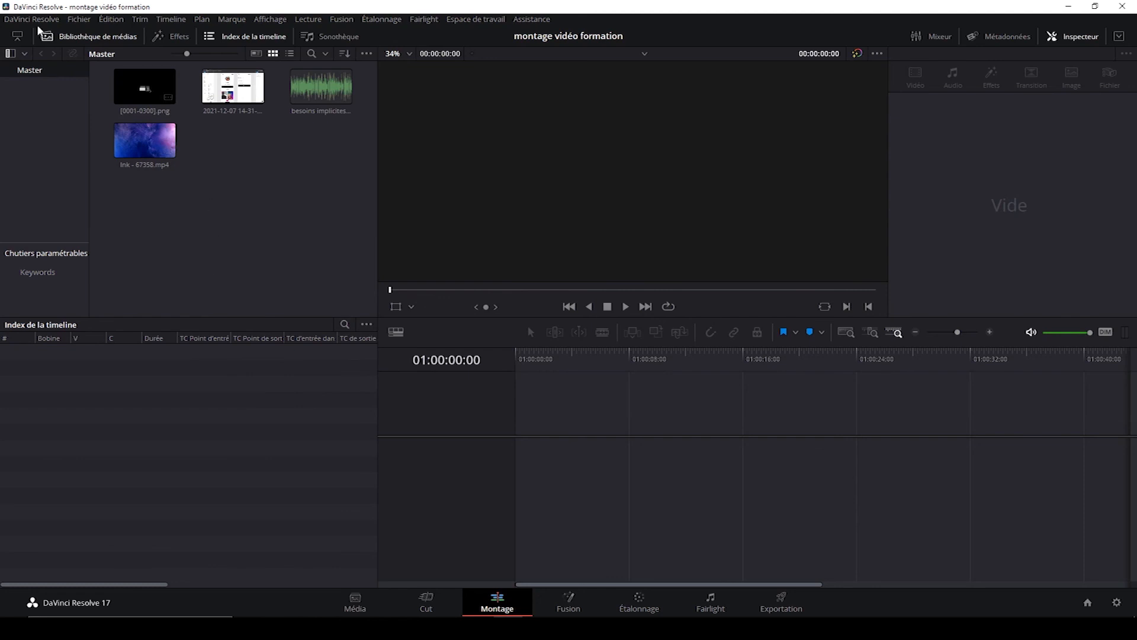
pyautogui.click(77, 21)
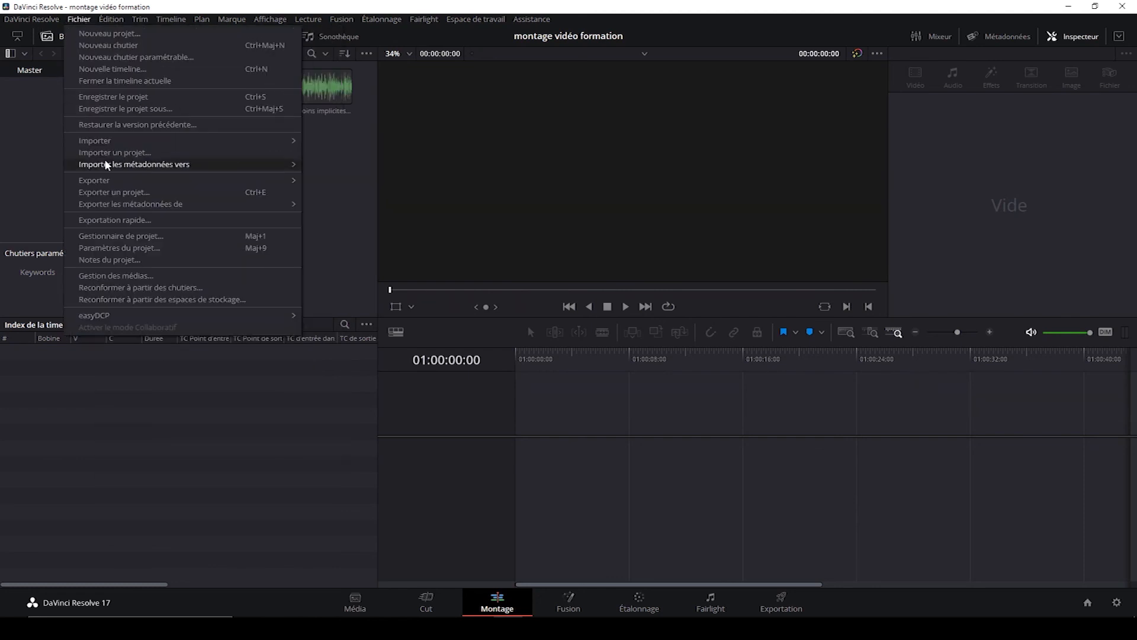
pyautogui.moveTo(112, 140)
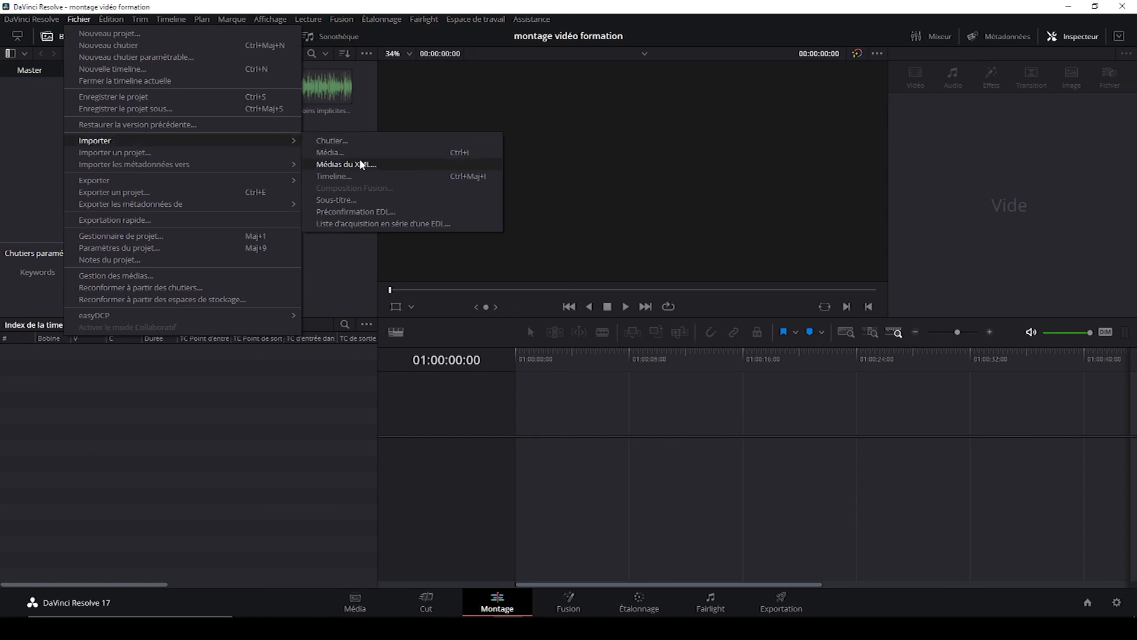
pyautogui.click(340, 155)
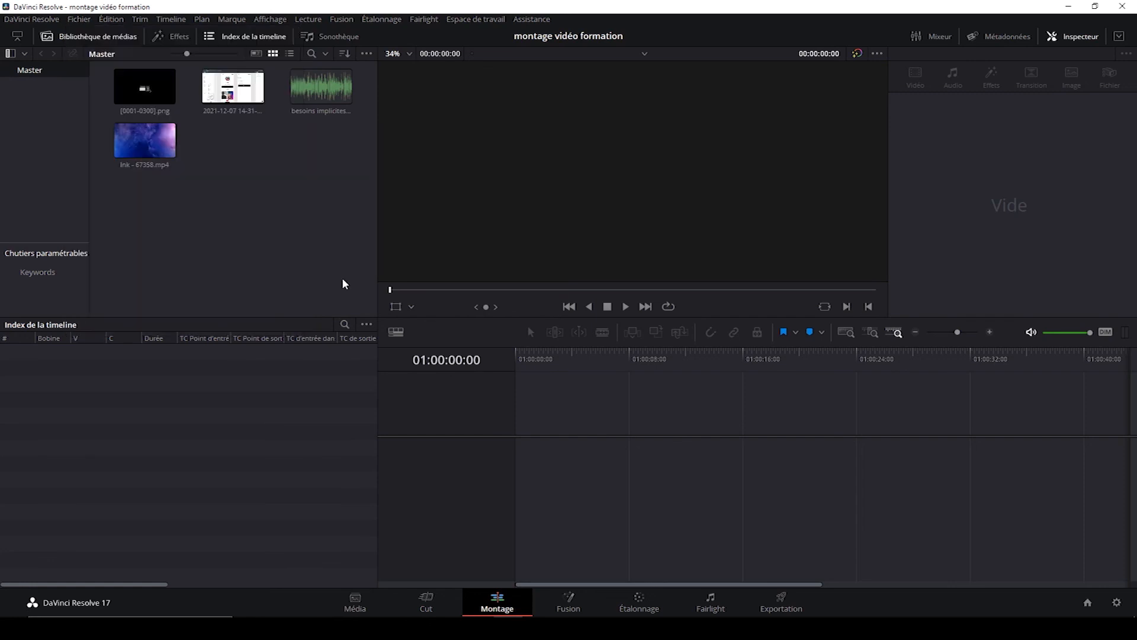